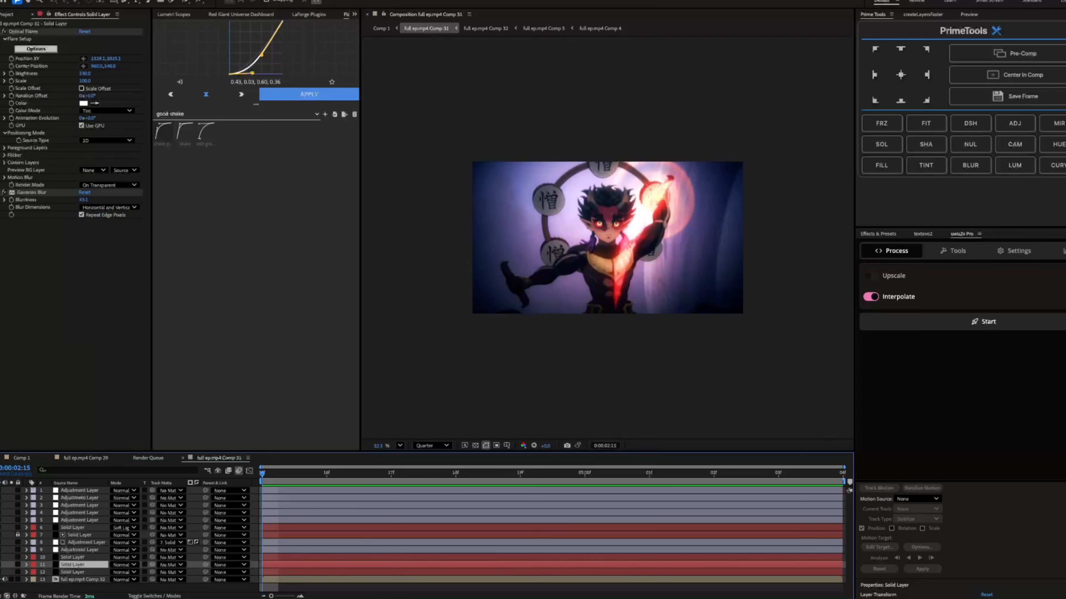
# Turn on the visibility of the layer 10 solid and inspect its flare in the composition
pyautogui.click(73, 558)
pyautogui.click(1, 558)
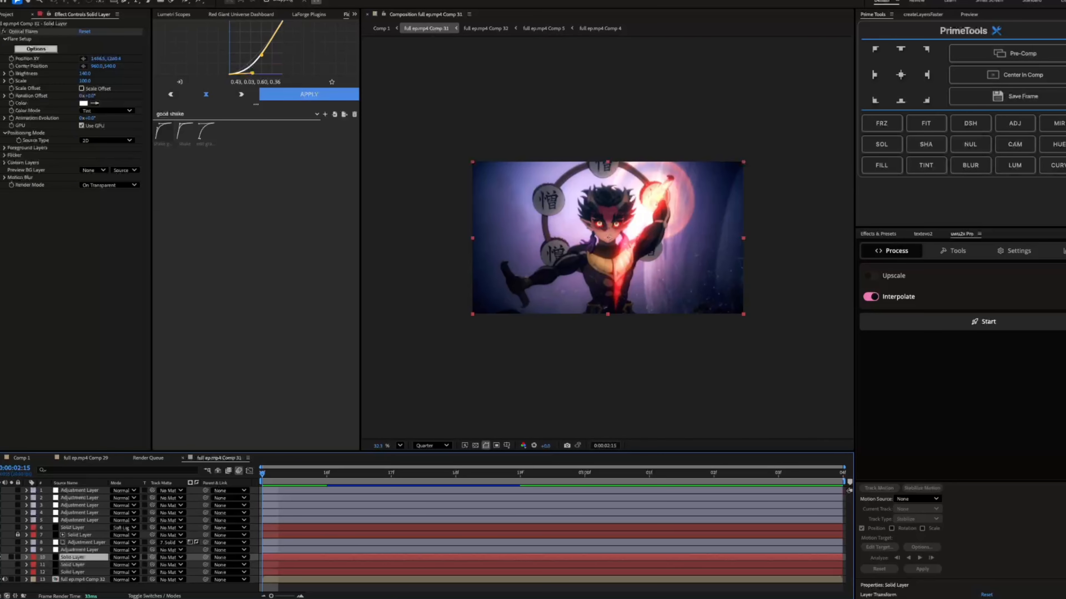
pyautogui.scroll(3, 709, 296)
pyautogui.scroll(-3, 711, 309)
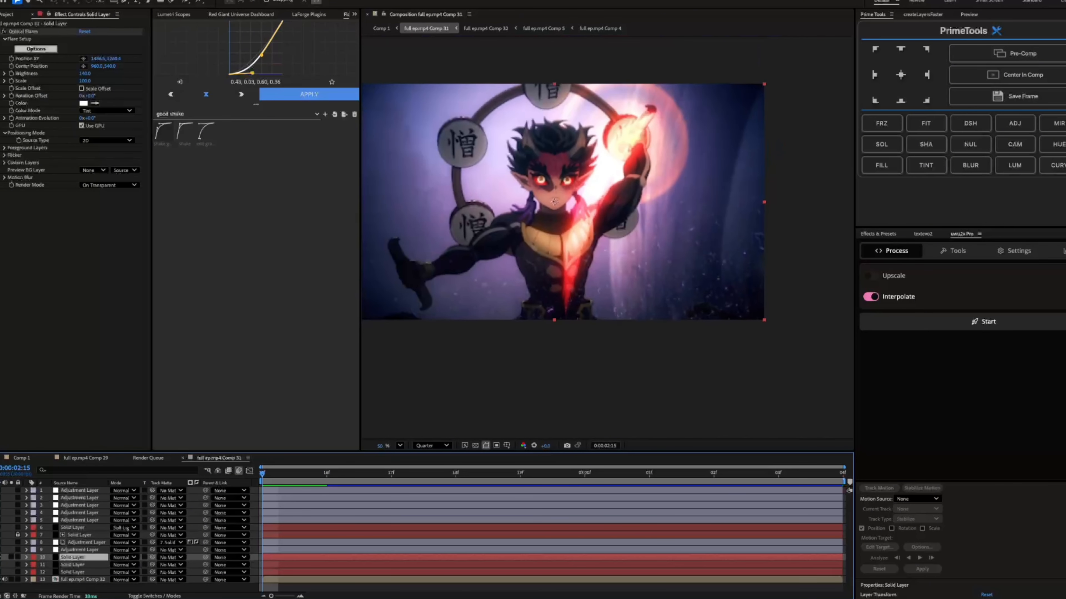
pyautogui.scroll(3, 686, 292)
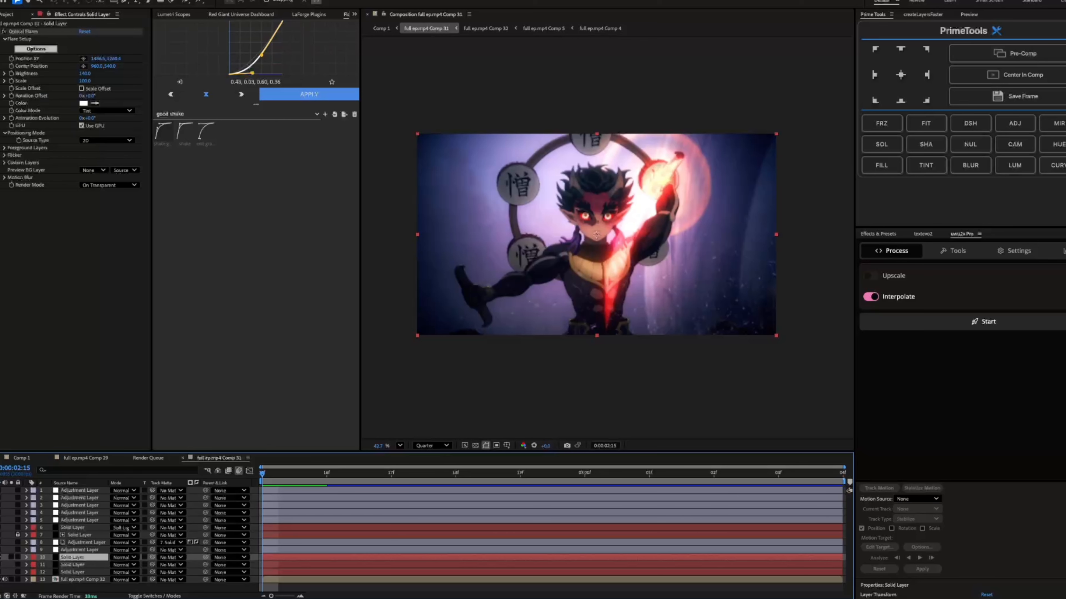
# Examine the lens texture choices in the Optical Flares options of the layer 10 solid, keeping the Messy texture
pyautogui.click(35, 49)
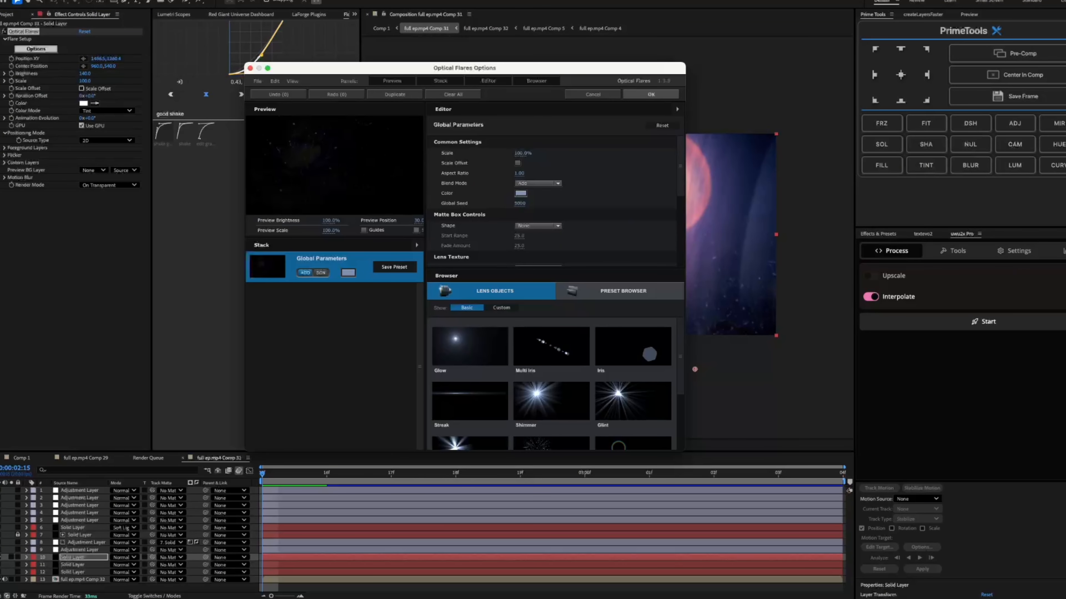
pyautogui.scroll(-3, 537, 198)
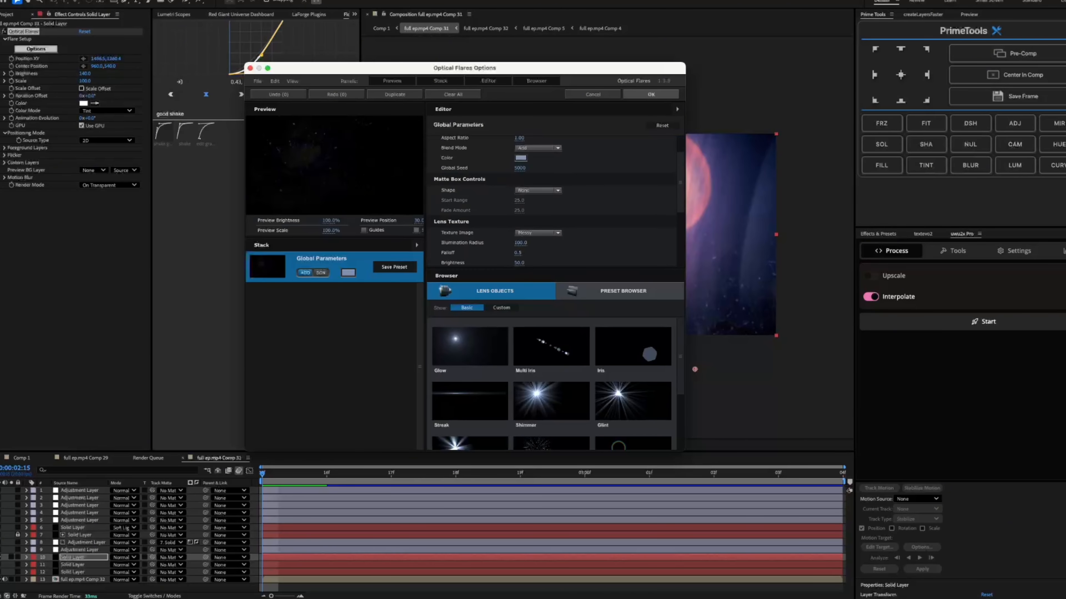
pyautogui.click(537, 196)
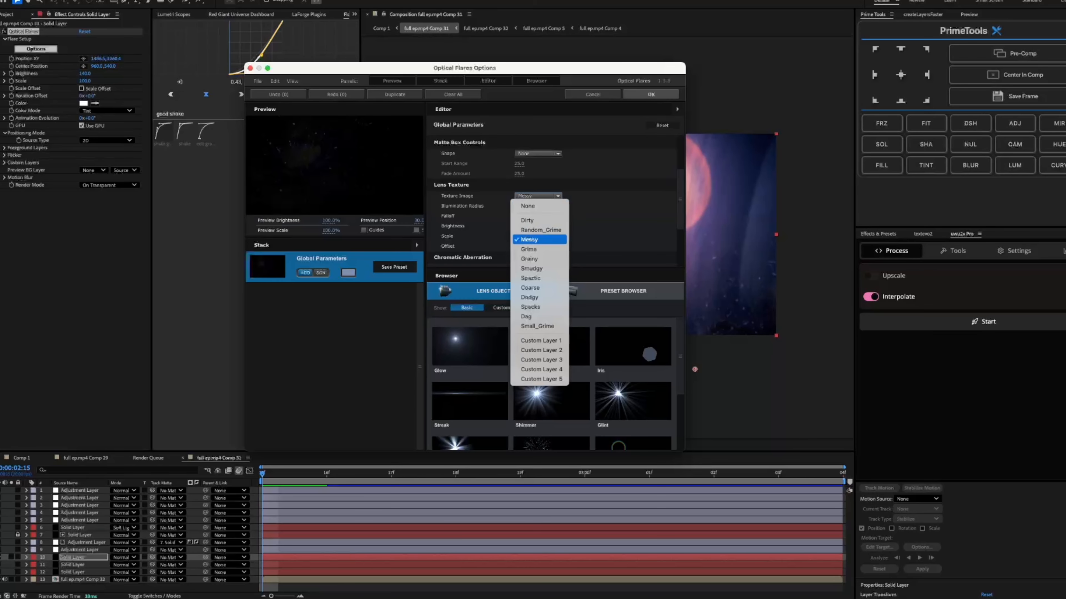
pyautogui.click(651, 95)
pyautogui.click(651, 95)
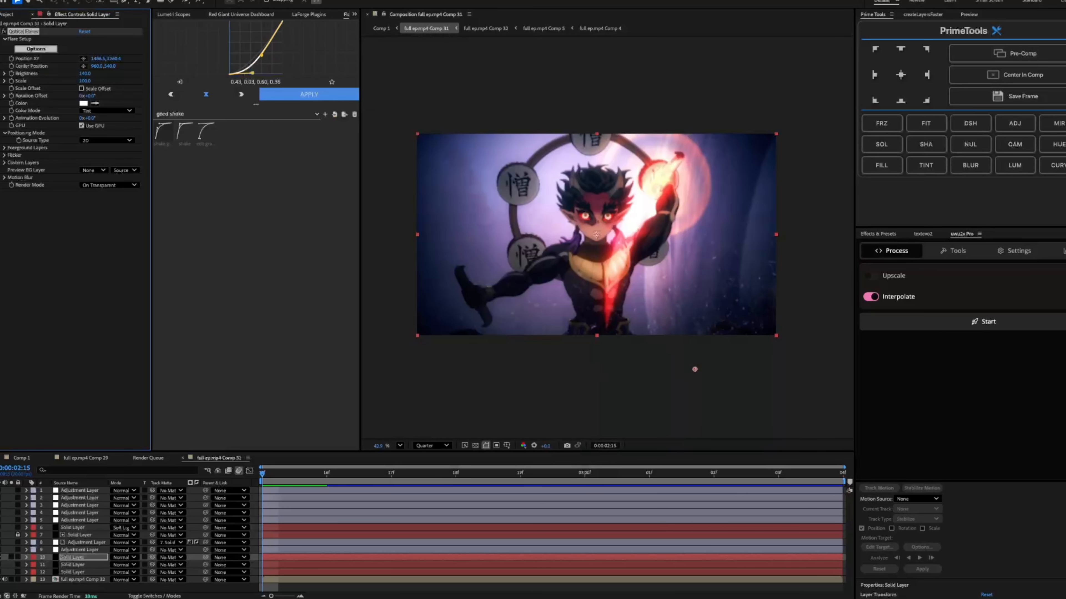
# Turn on the visibility of the layer 11 solid
pyautogui.scroll(-3, 709, 305)
pyautogui.scroll(1, 709, 306)
pyautogui.click(72, 565)
pyautogui.click(1, 565)
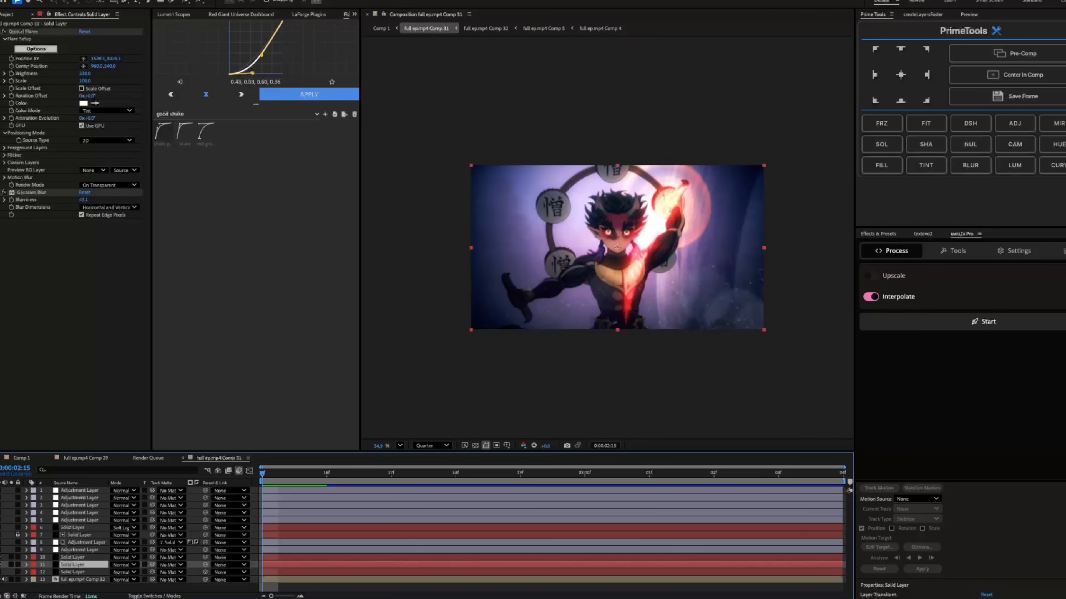
# Examine the Lens Orbs object in layer 11's Optical Flares options, its look in the composition and the Gaussian Blur effect
pyautogui.click(36, 49)
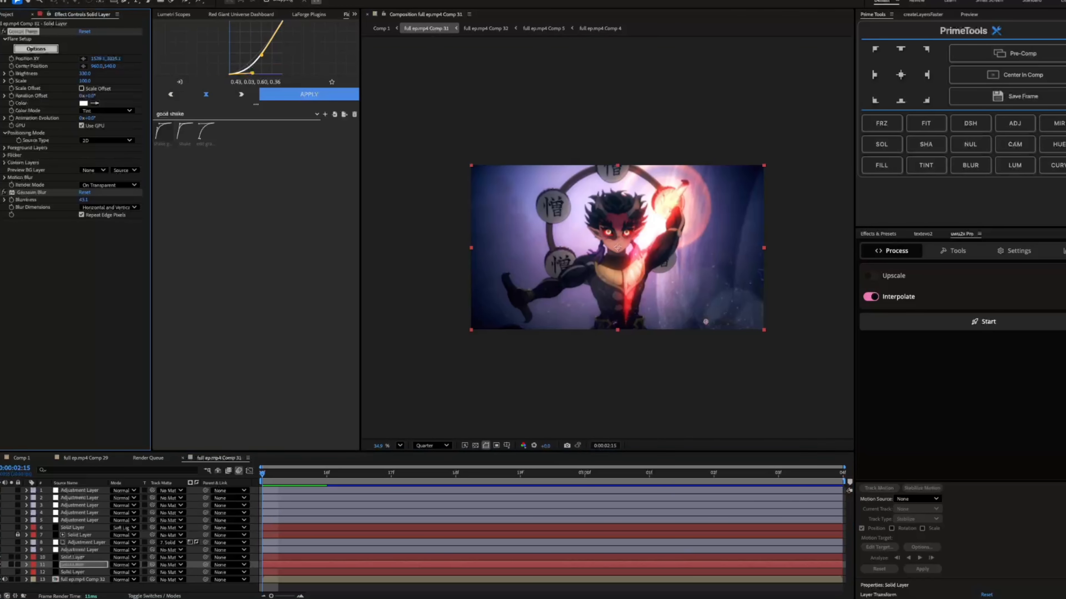
pyautogui.click(310, 290)
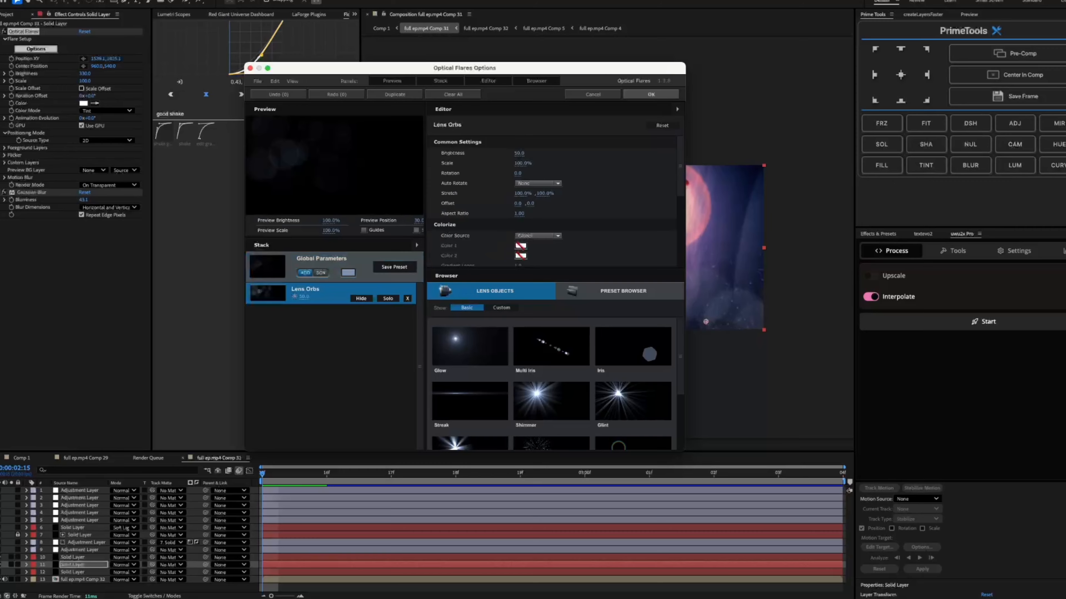
pyautogui.click(650, 95)
pyautogui.scroll(5, 772, 306)
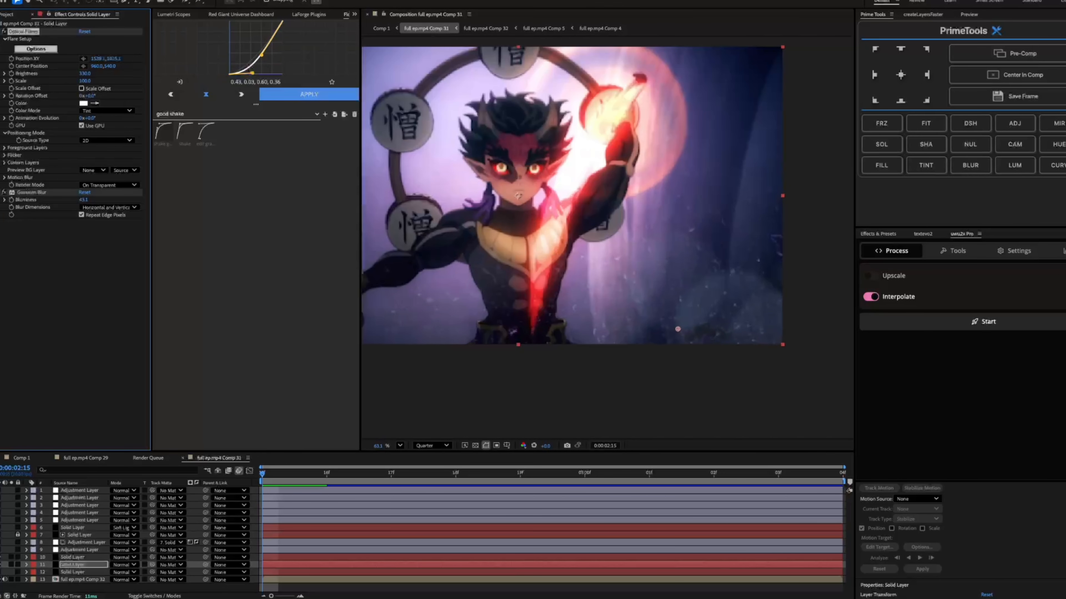
pyautogui.scroll(-5, 719, 271)
pyautogui.scroll(2, 719, 256)
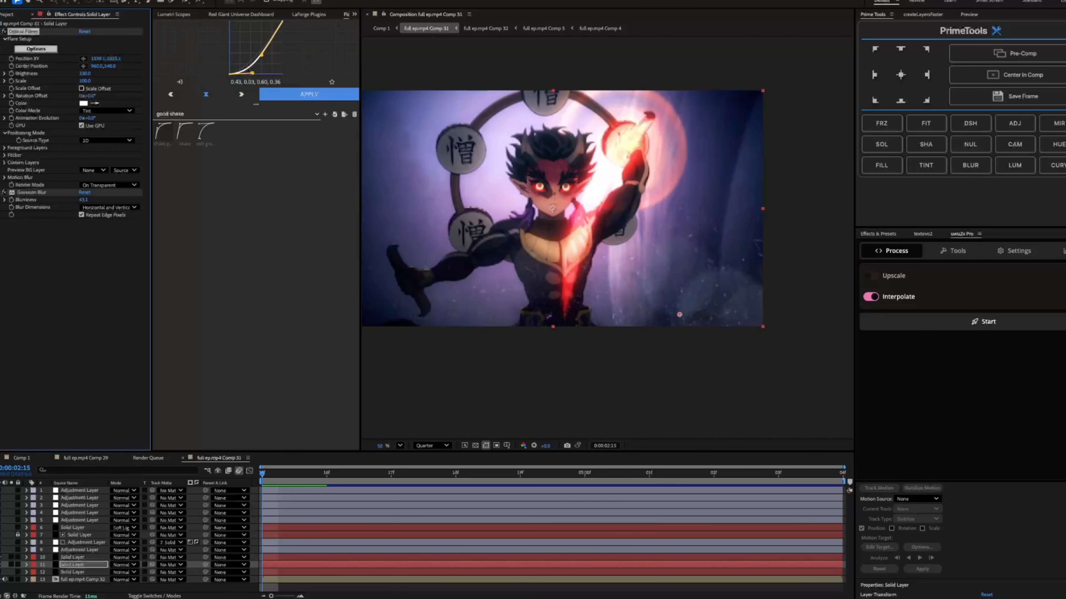
pyautogui.press('Return')
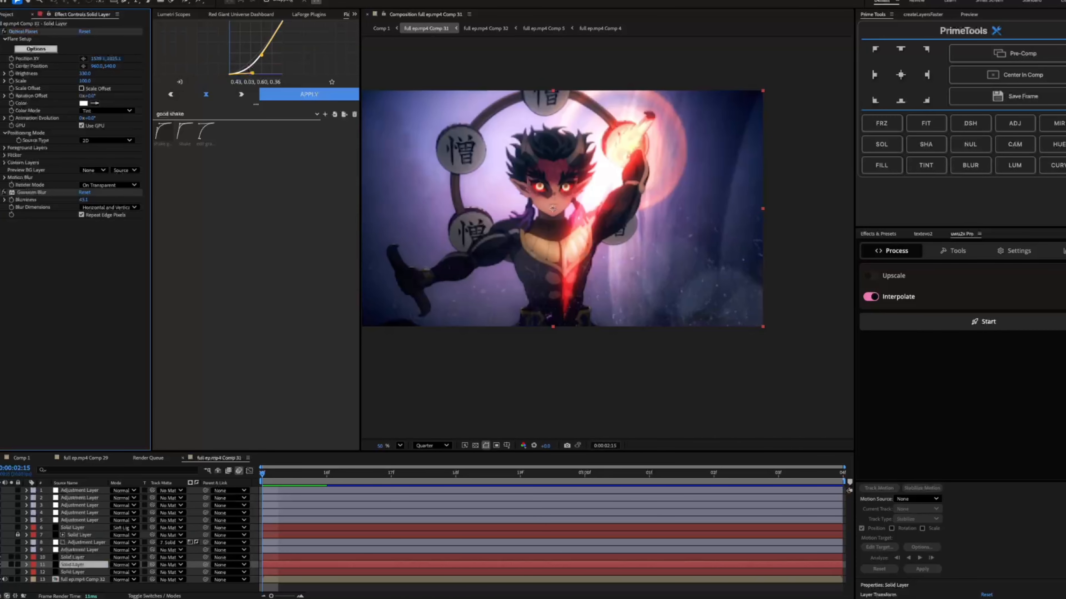
pyautogui.click(32, 193)
# Examine the Mood Lighting and Fractal Noise effects on adjustment layer 8
pyautogui.click(73, 572)
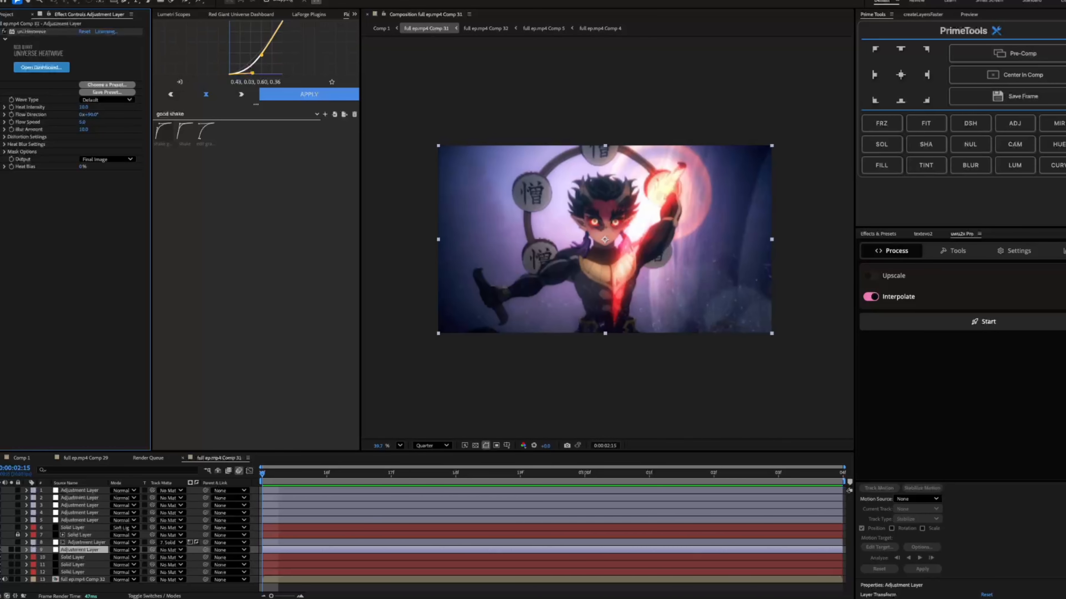
pyautogui.click(86, 542)
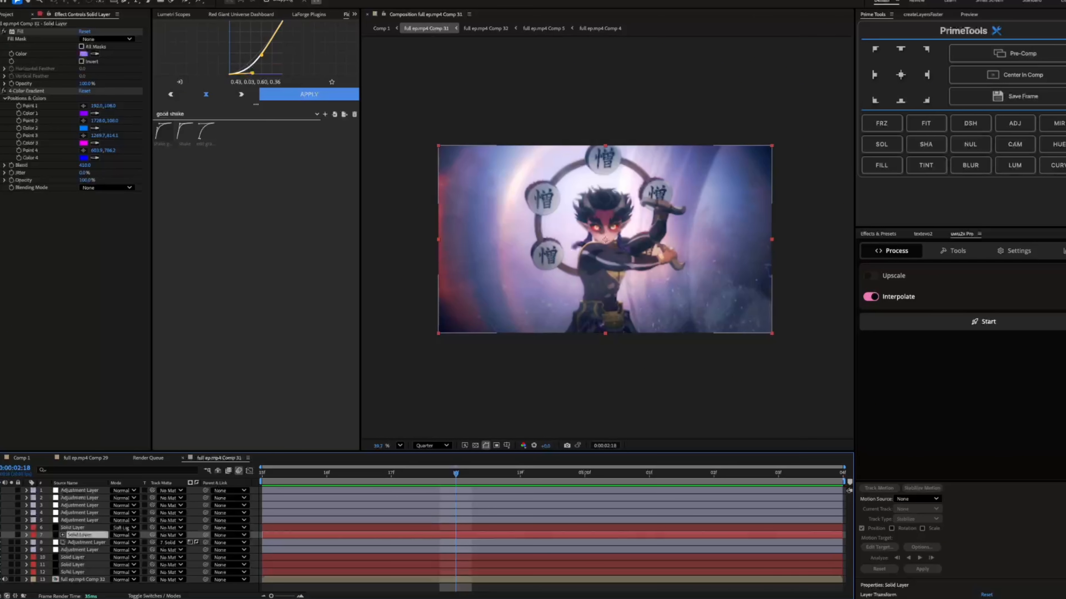
pyautogui.click(86, 543)
pyautogui.click(80, 550)
pyautogui.click(86, 543)
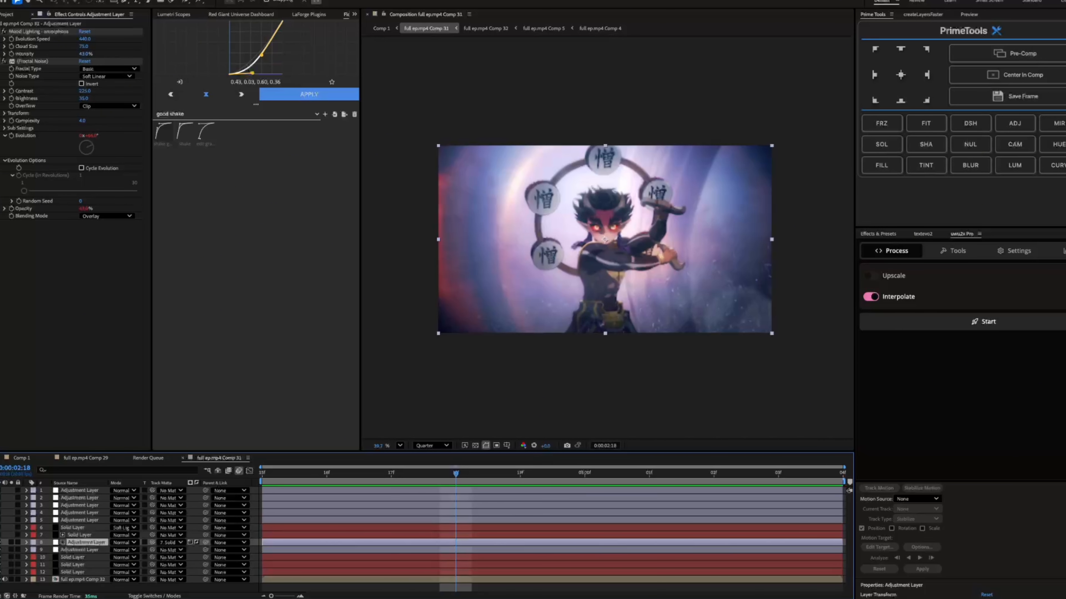
pyautogui.click(40, 31)
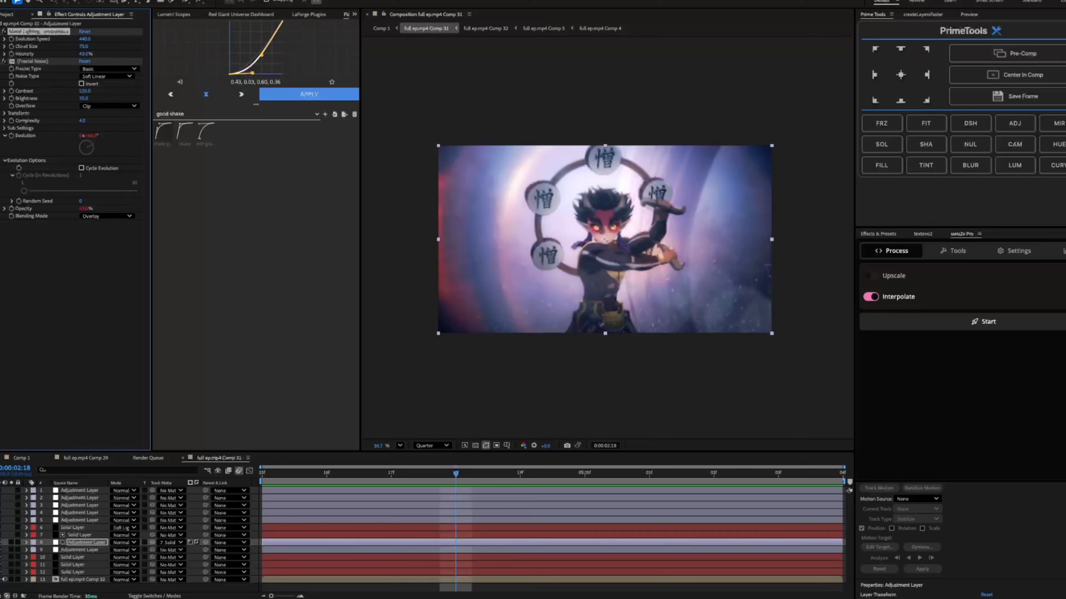
pyautogui.click(32, 62)
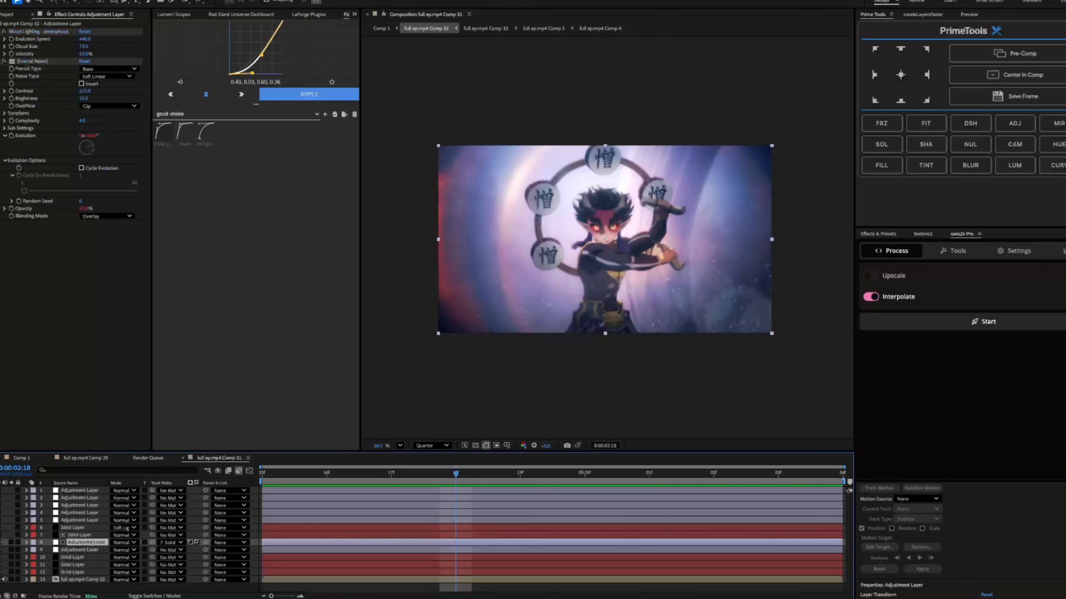
# Check adjustment layer 8's track matte source and luma and invert switches, previewing the layer 7 four-color gradient solid used as its matte
pyautogui.click(171, 543)
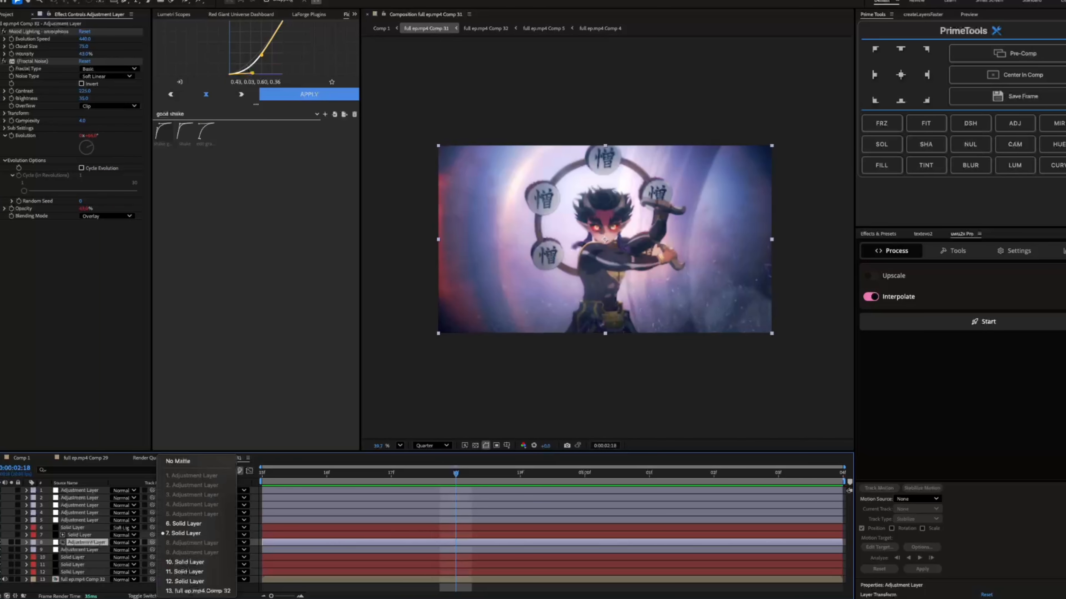
pyautogui.press('Escape')
pyautogui.click(80, 535)
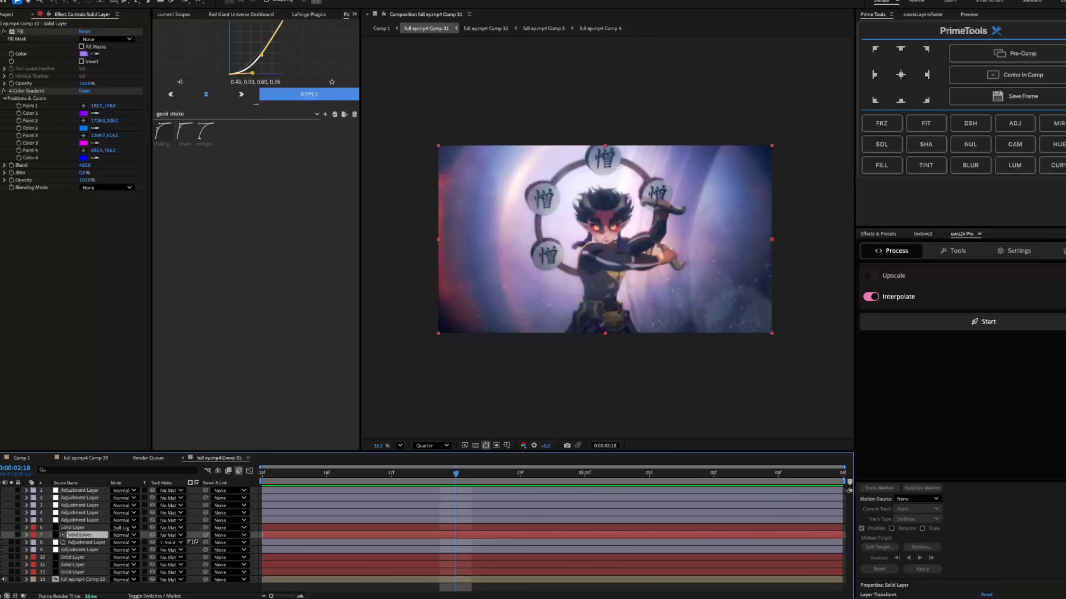
pyautogui.click(1, 535)
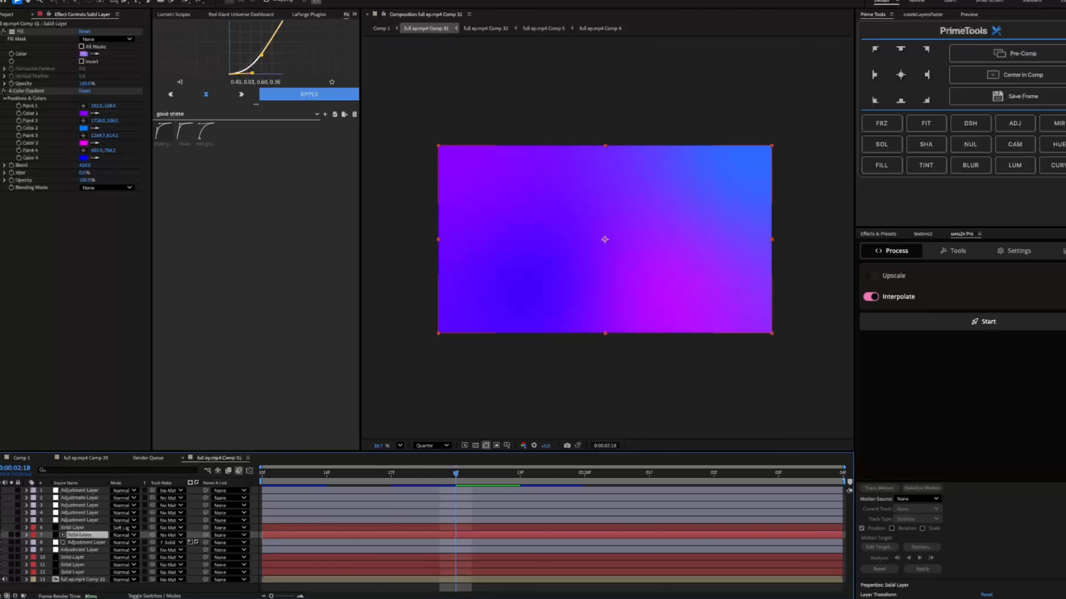
pyautogui.press('space')
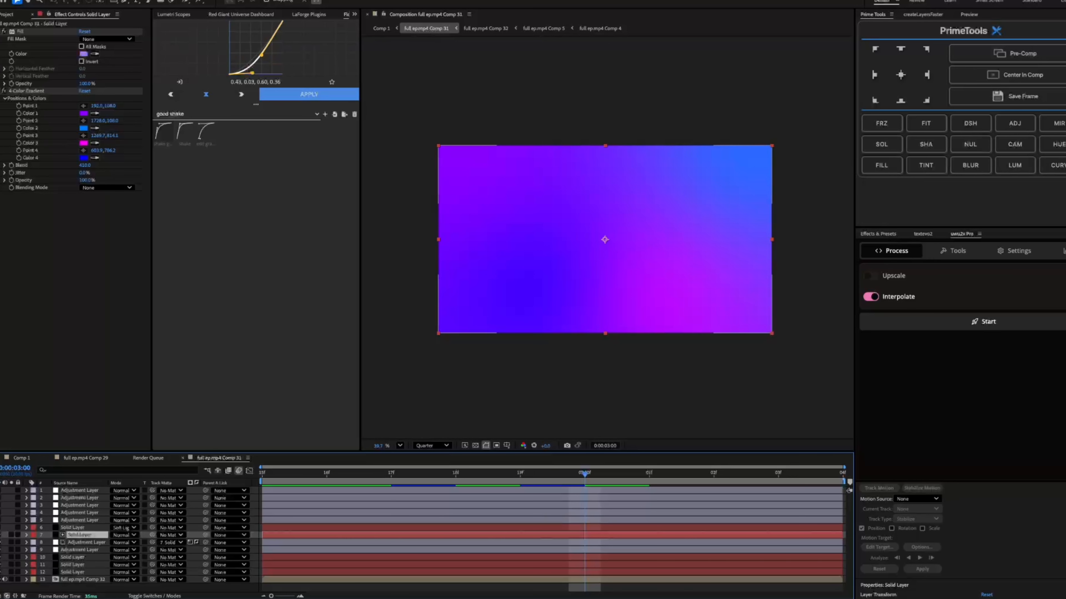
pyautogui.click(0, 535)
pyautogui.click(87, 543)
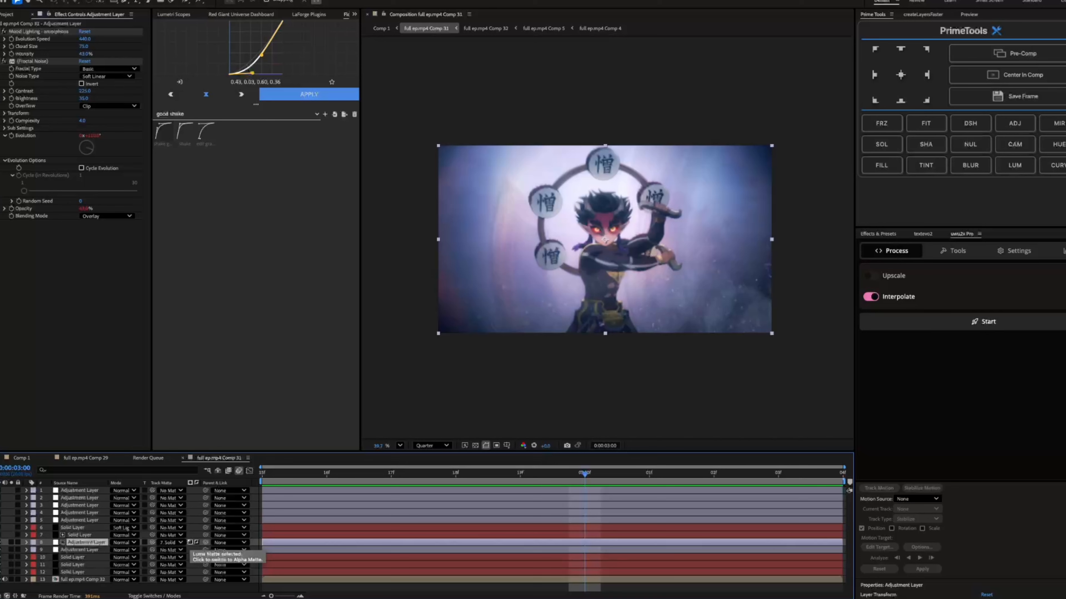
pyautogui.click(196, 542)
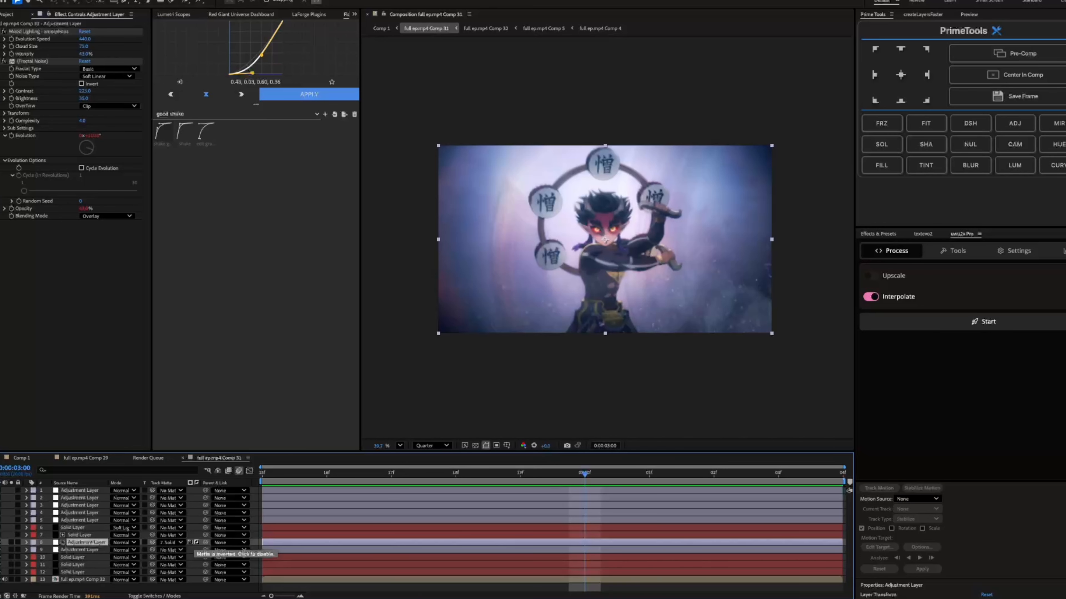
# Turn on the visibility of the layer 6 four-color gradient solid
pyautogui.click(80, 535)
pyautogui.click(74, 527)
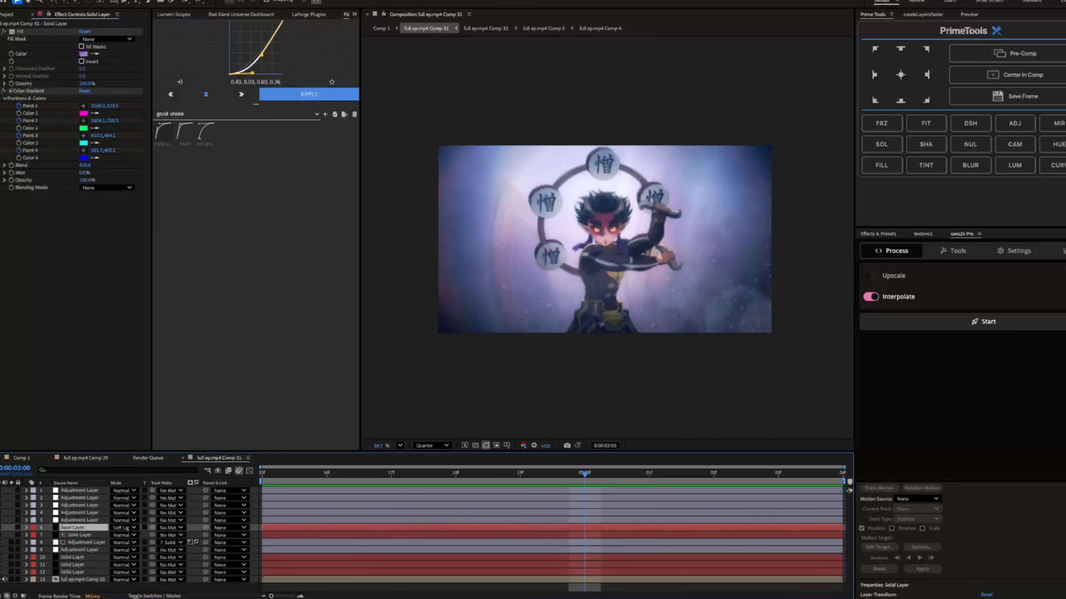
pyautogui.click(80, 535)
pyautogui.click(74, 527)
pyautogui.click(1, 527)
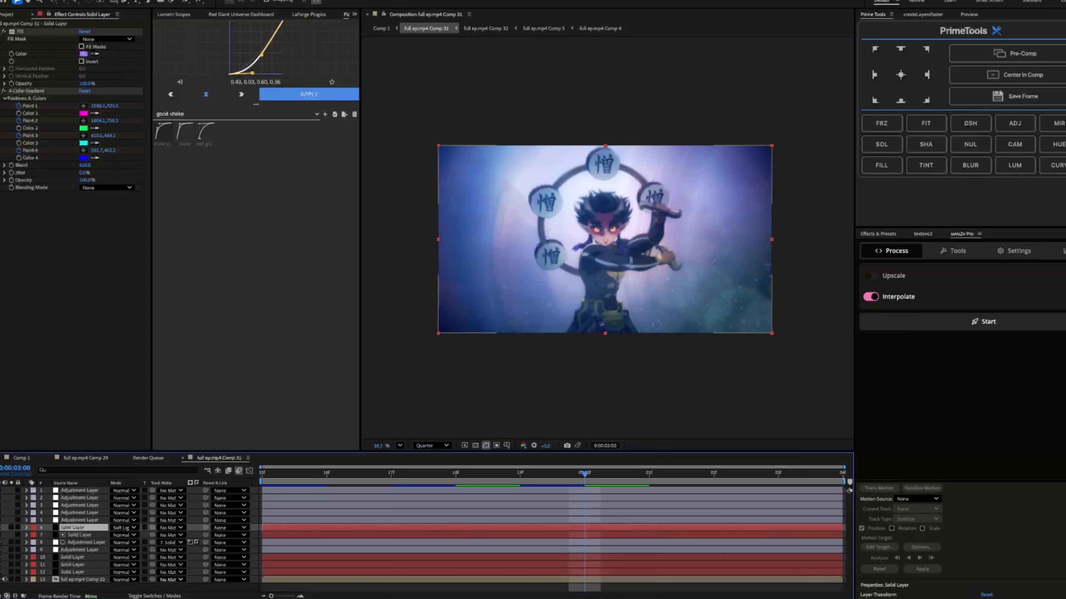
pyautogui.click(80, 535)
pyautogui.click(86, 542)
pyautogui.click(74, 528)
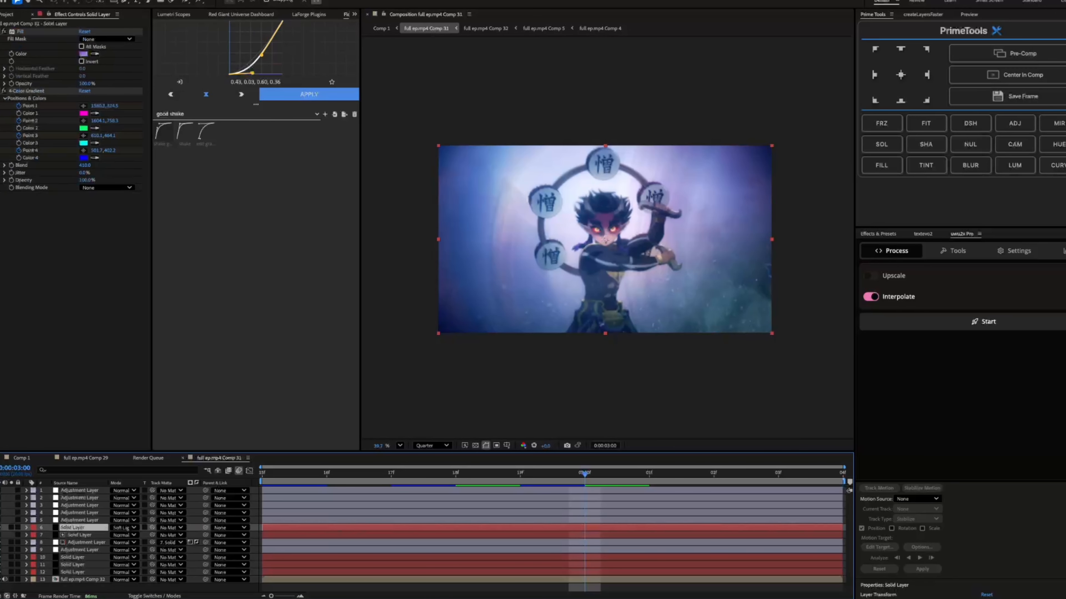
# Reveal the keyframes of layer 6's four gradient points and return to the start of the composition
pyautogui.press('u')
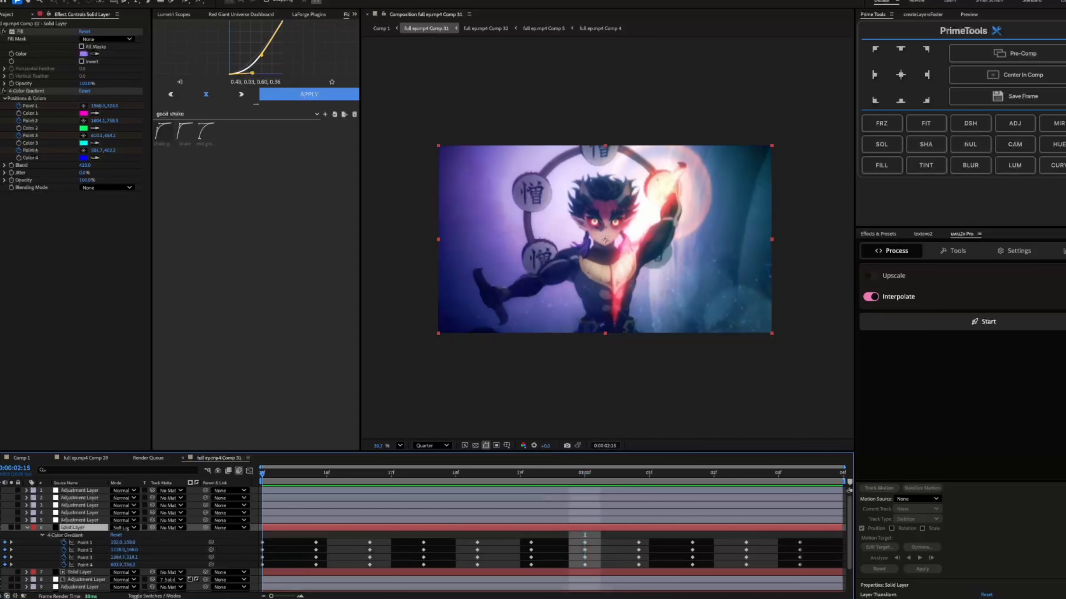
pyautogui.press('Home')
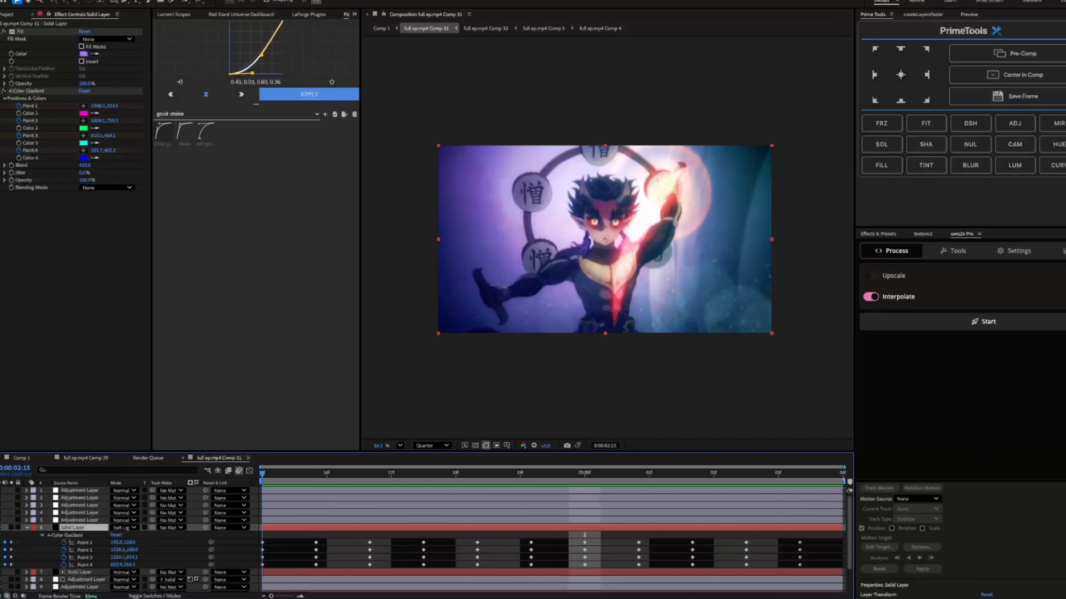
pyautogui.press('F2')
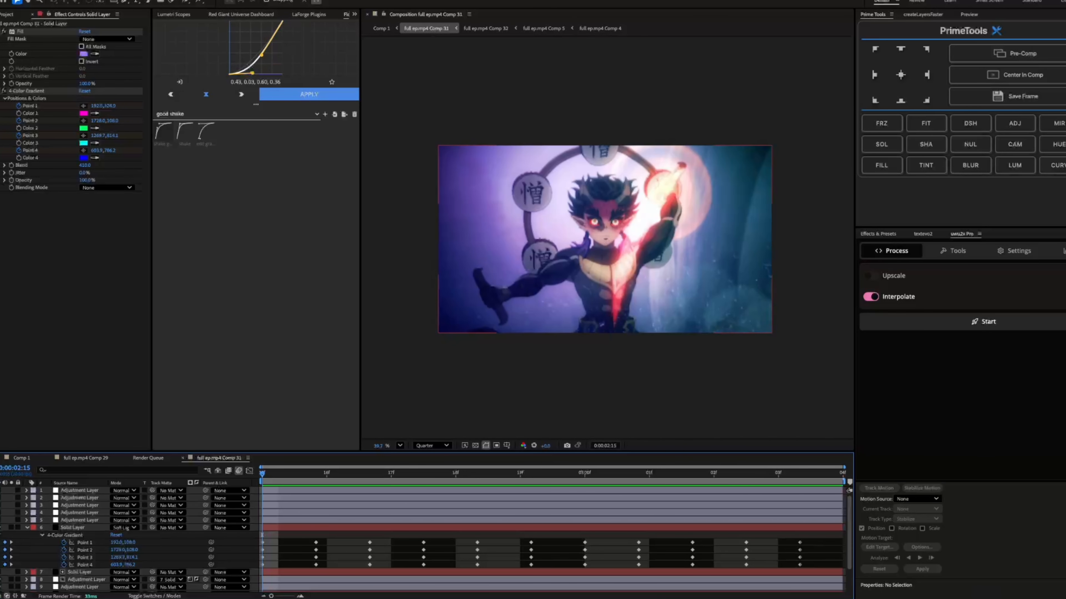
# Reveal the Opacity property of the layer 6 gradient solid
pyautogui.click(72, 527)
pyautogui.press('t')
pyautogui.click(63, 535)
pyautogui.moveTo(115, 535); pyautogui.dragTo(141, 535)
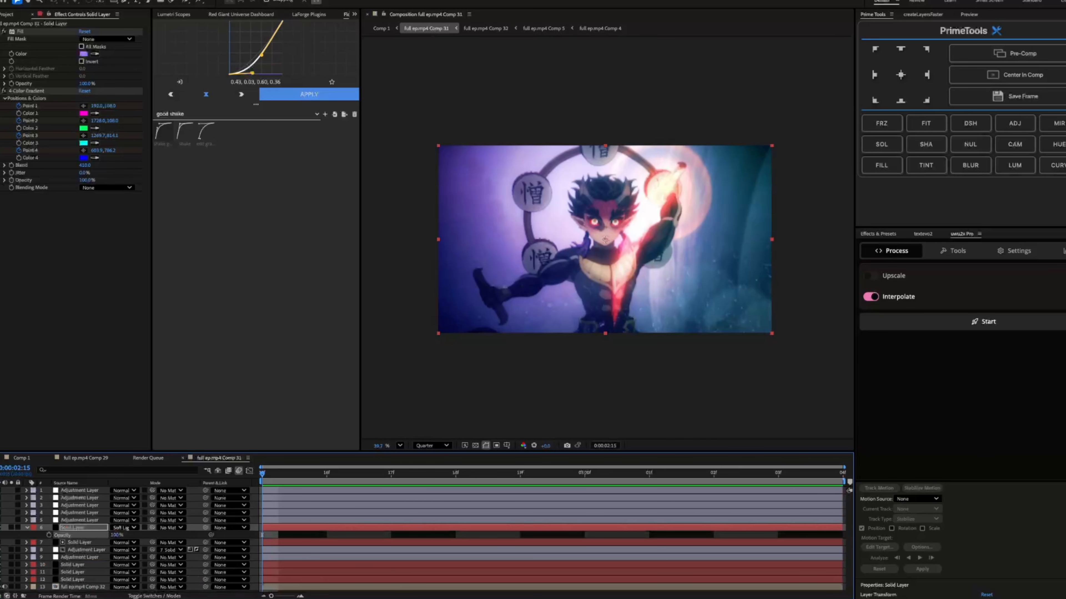
# Set the layer 6 gradient solid's blending mode to Normal
pyautogui.click(125, 528)
pyautogui.click(131, 211)
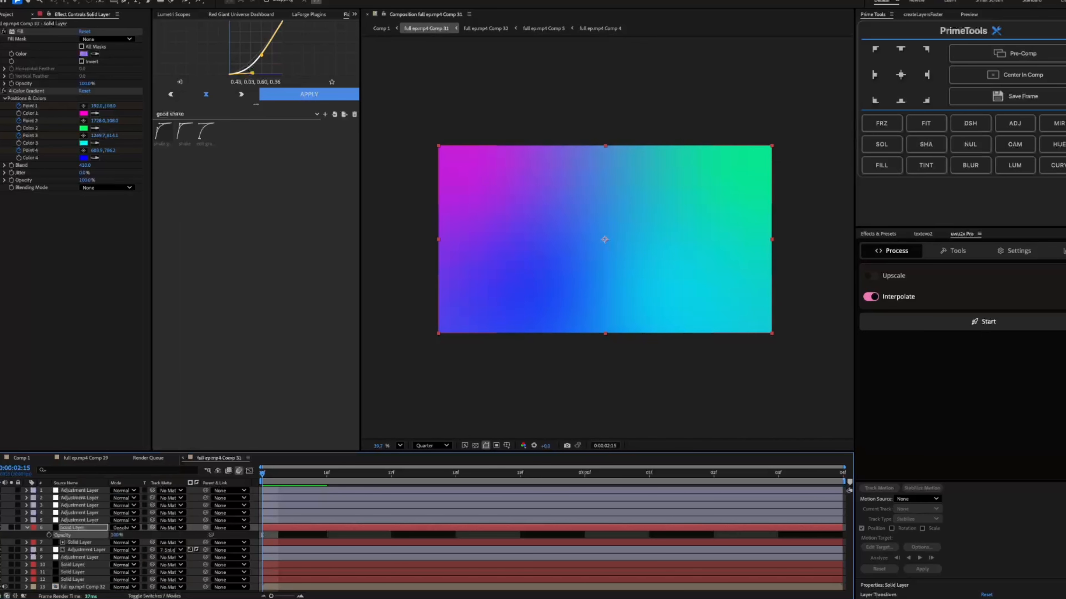
pyautogui.click(124, 527)
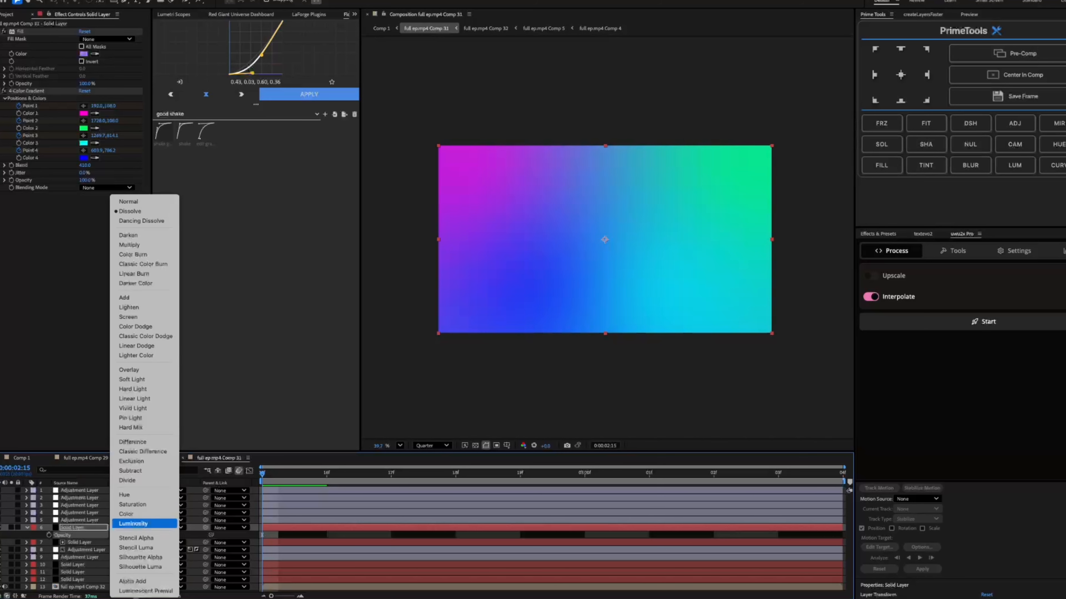
pyautogui.press('Escape')
pyautogui.click(125, 528)
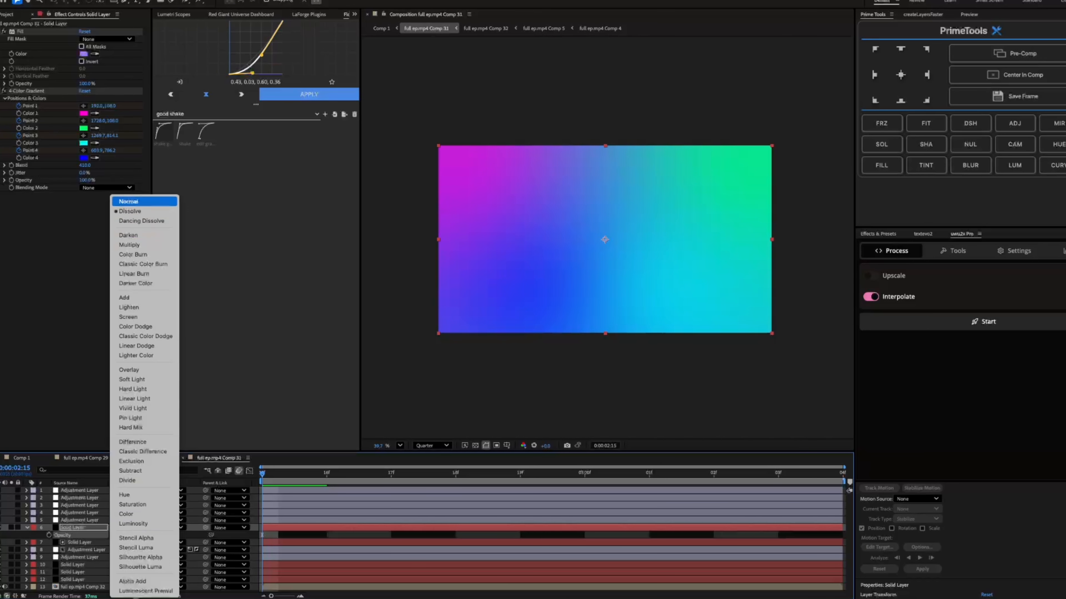
pyautogui.click(128, 201)
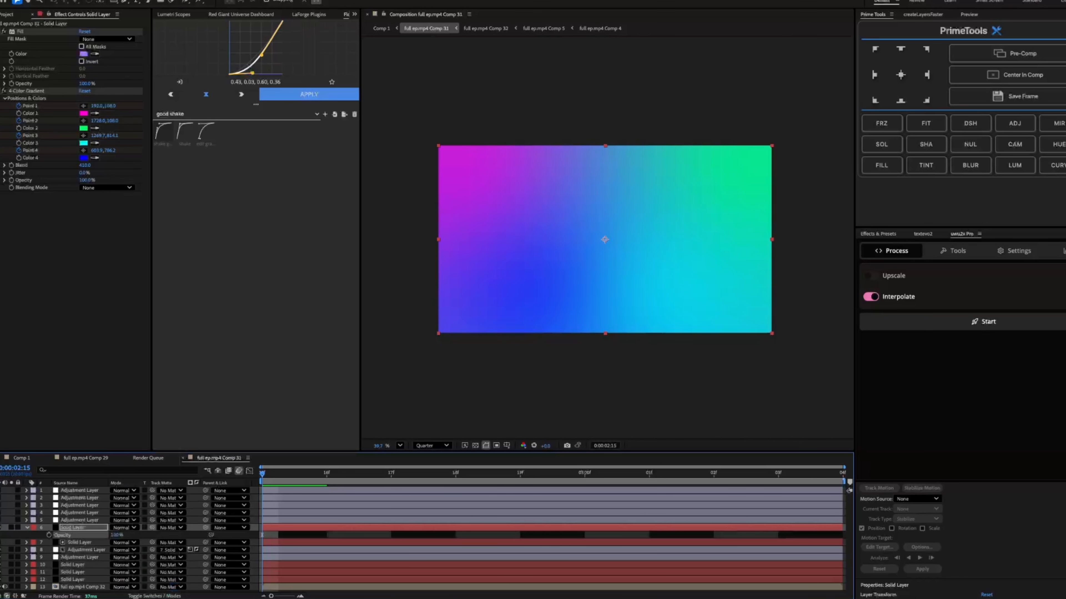
# Show layer 6's gradient point keyframes again and preview the moving colors in the composition
pyautogui.press('u')
pyautogui.press('space')
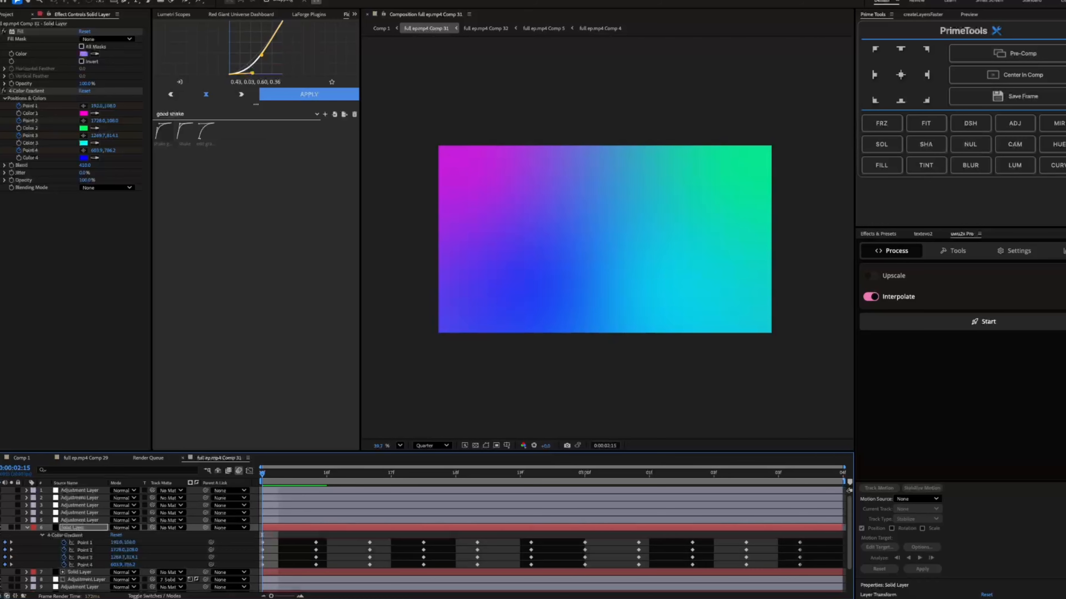
pyautogui.press('space')
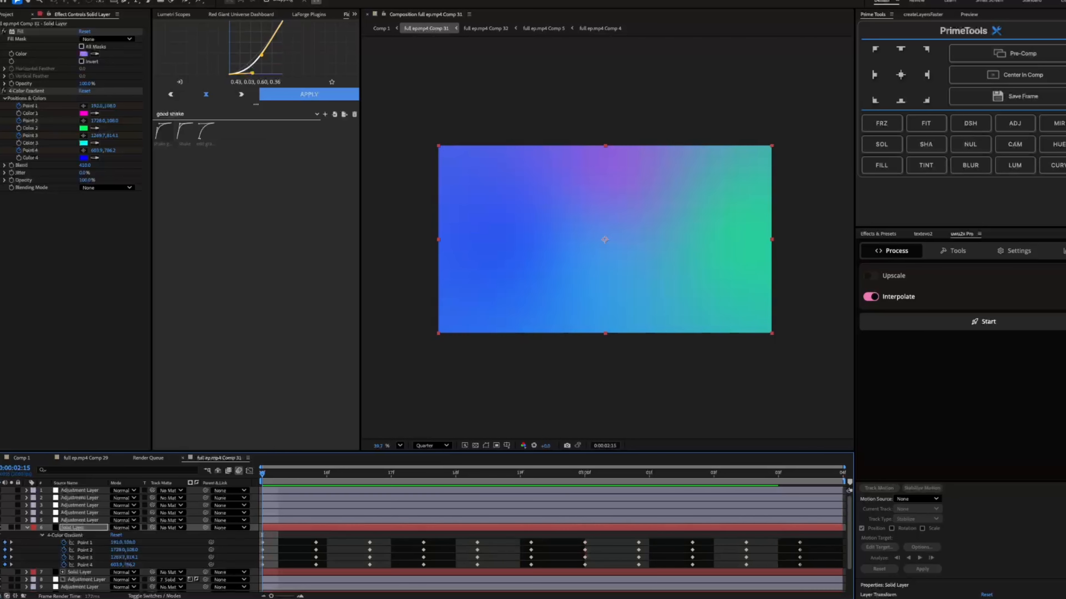
# Set the layer 6 gradient solid's blending mode to Soft Light and save the project
pyautogui.press('space')
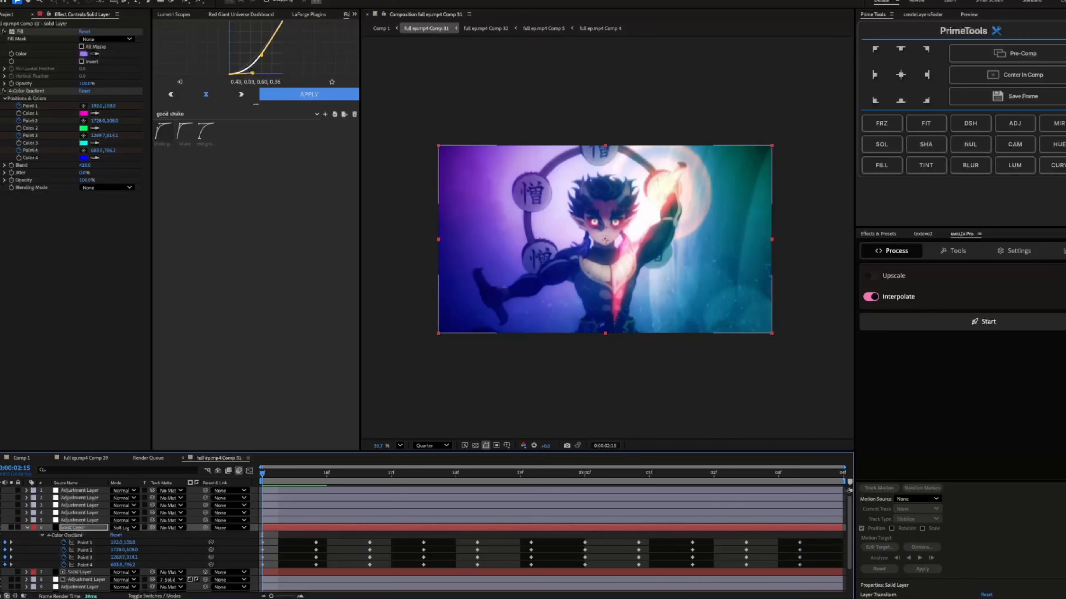
pyautogui.hotkey('shift', '=')
pyautogui.hotkey('ctrl', 'shift', 'a')
pyautogui.hotkey('ctrl', 's')
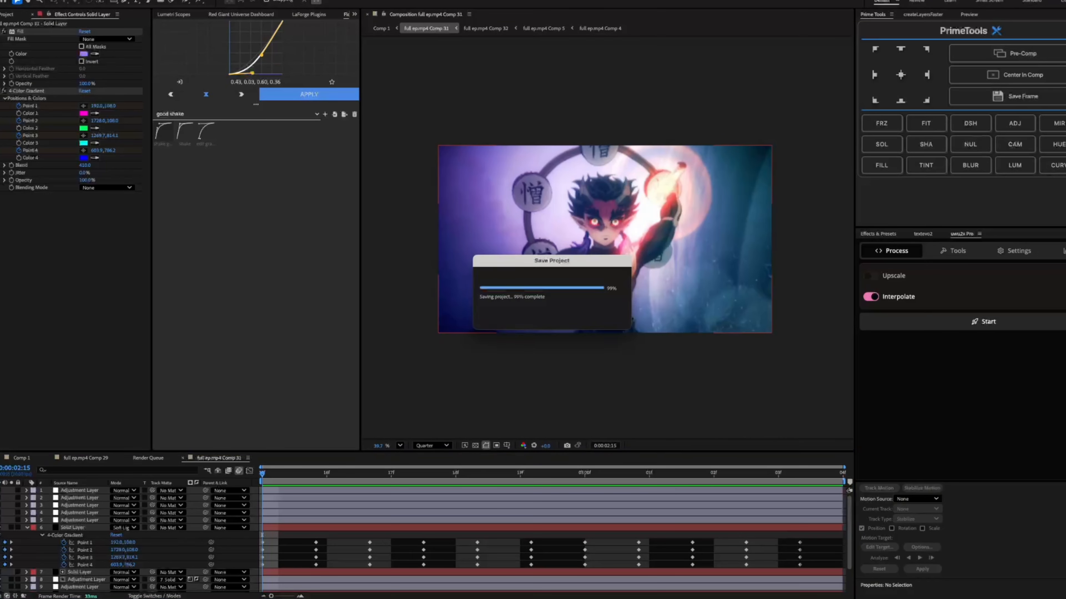
# Collapse layer 6's keyframes and turn on the layer 5 adjustment layer with the S_Rays effect
pyautogui.press('u')
pyautogui.click(73, 527)
pyautogui.click(80, 520)
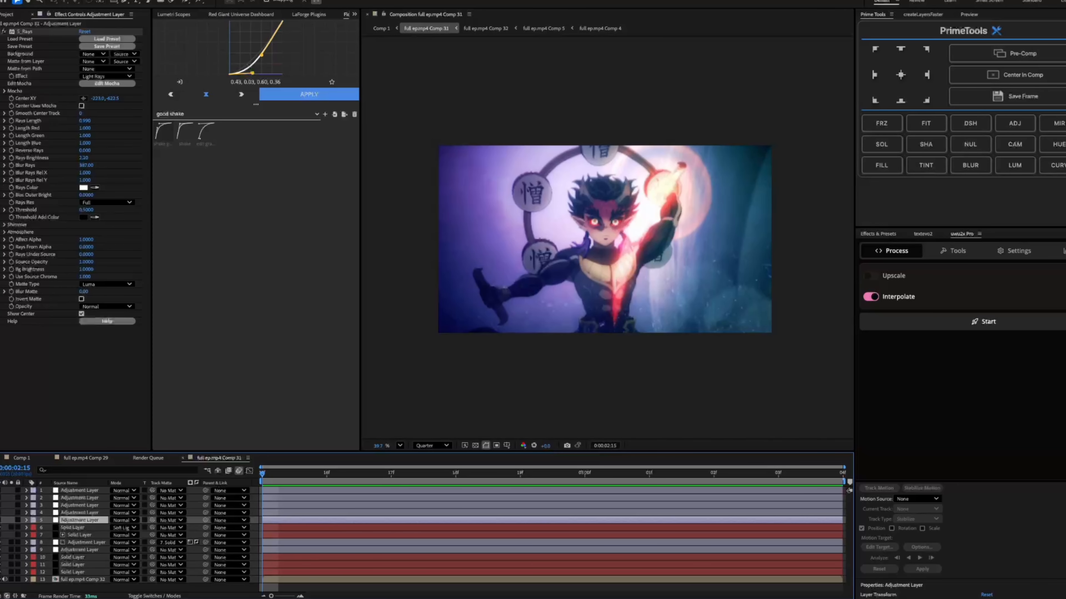
pyautogui.click(1, 520)
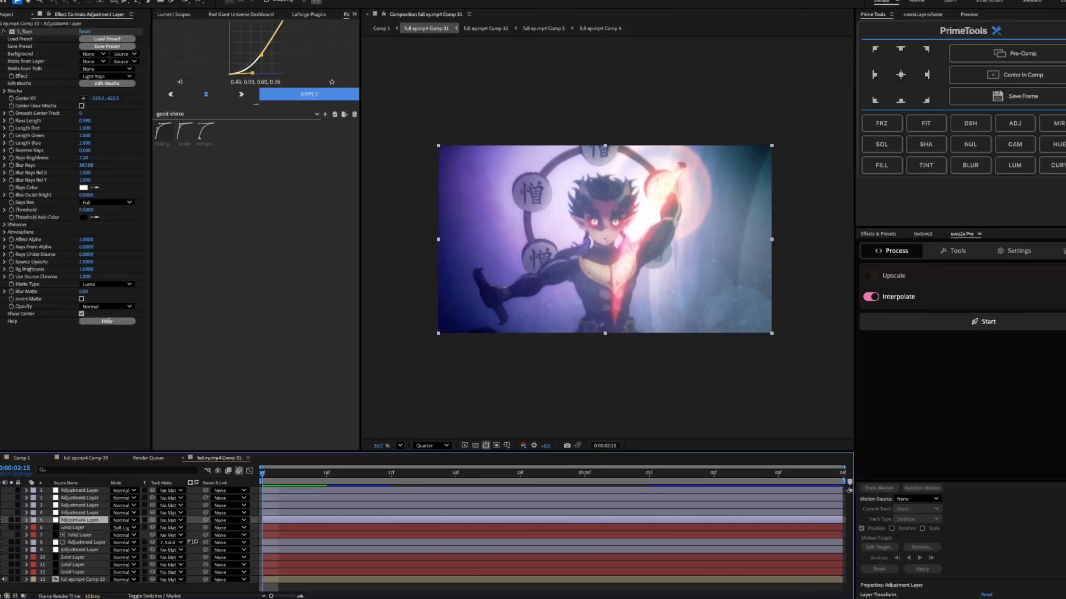
# Try a Blur Rays value of 1 on layer 5's S_Rays effect and raise the blur again
pyautogui.click(86, 166)
pyautogui.write('1')
pyautogui.press('Return')
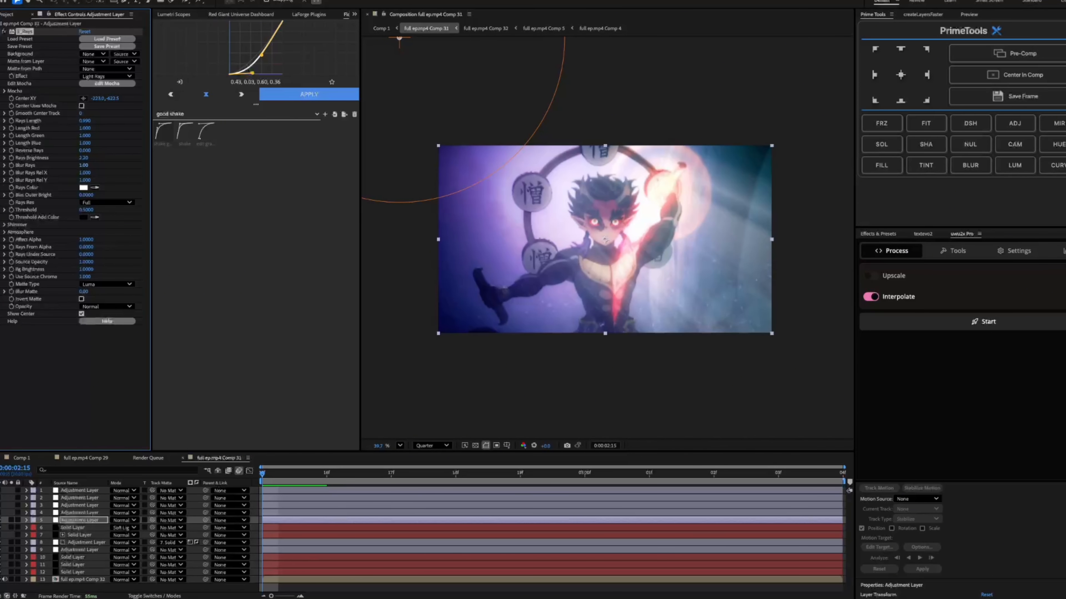
pyautogui.moveTo(84, 166)
pyautogui.mouseDown()
pyautogui.moveTo(96, 165)
pyautogui.moveTo(87, 165)
pyautogui.mouseUp()
# Choose the KD 5207 Vis3 film stock in layer 4's FilmConvert effect and turn the layer on
pyautogui.click(64, 506)
pyautogui.click(64, 512)
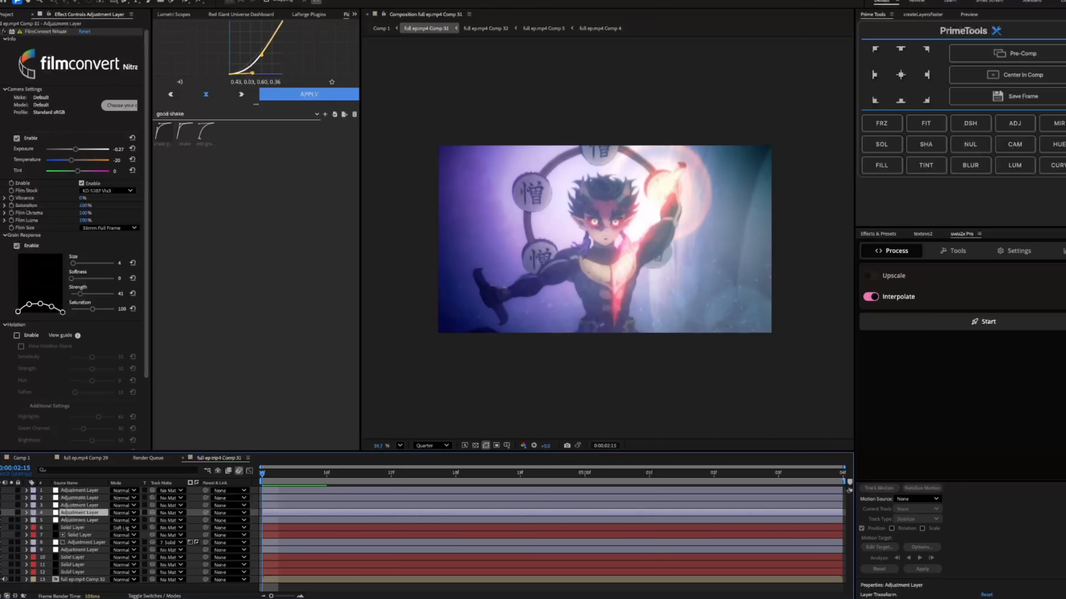
pyautogui.click(107, 191)
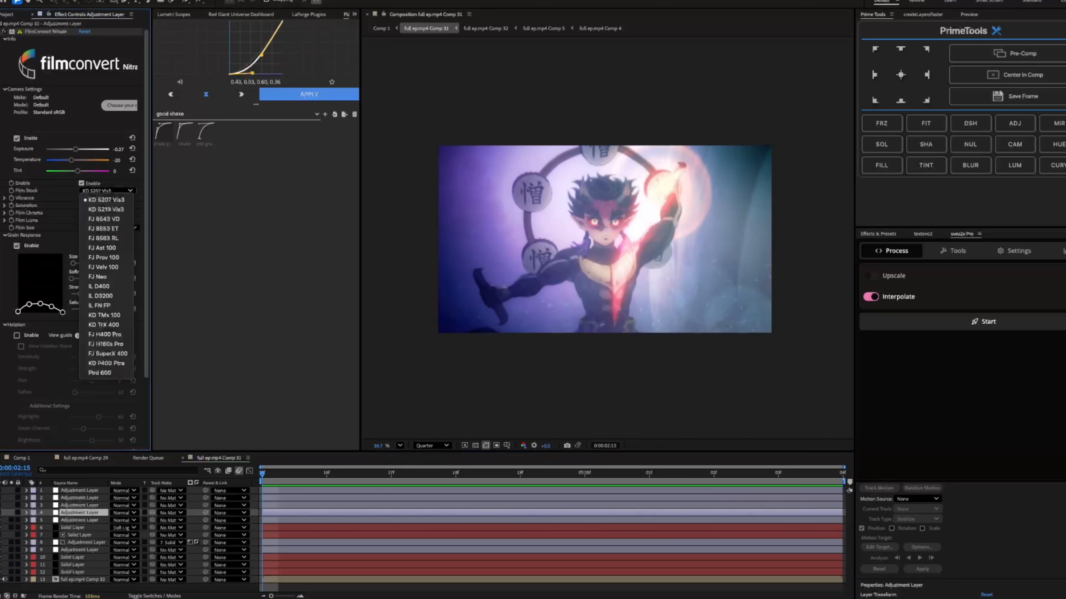
pyautogui.press('Escape')
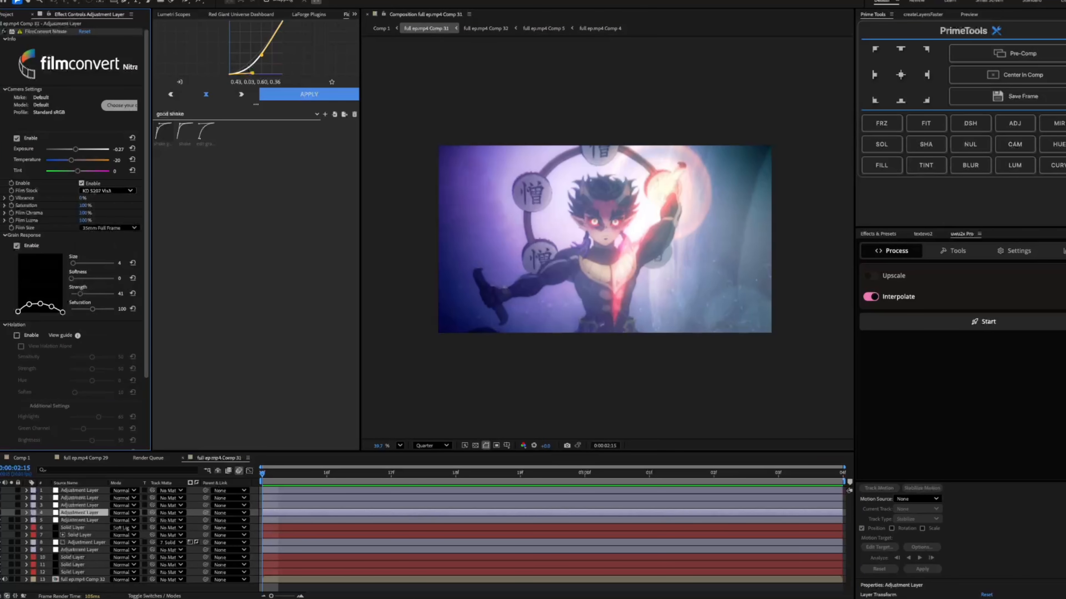
pyautogui.click(107, 190)
pyautogui.click(107, 199)
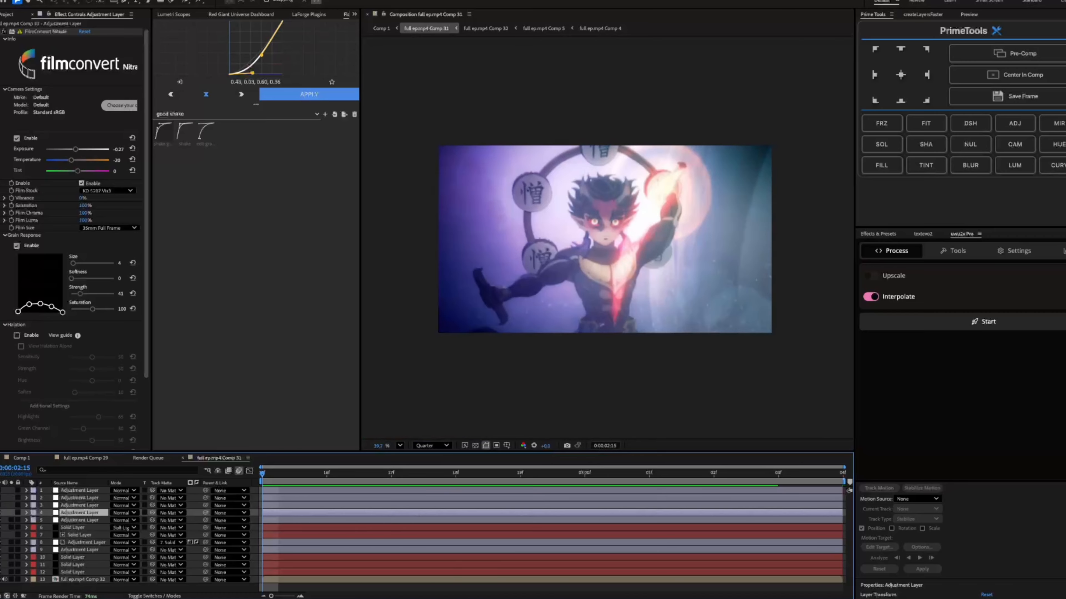
pyautogui.click(605, 240)
# Turn on the layer 3 Magic Bullet Looks adjustment layer and open its look for editing
pyautogui.click(80, 505)
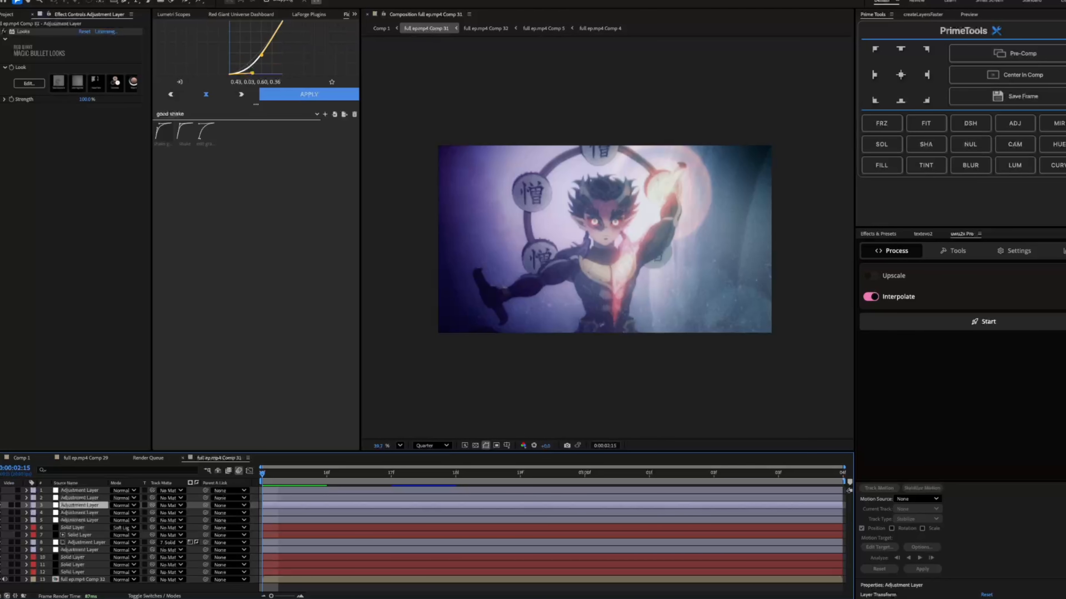
pyautogui.click(604, 239)
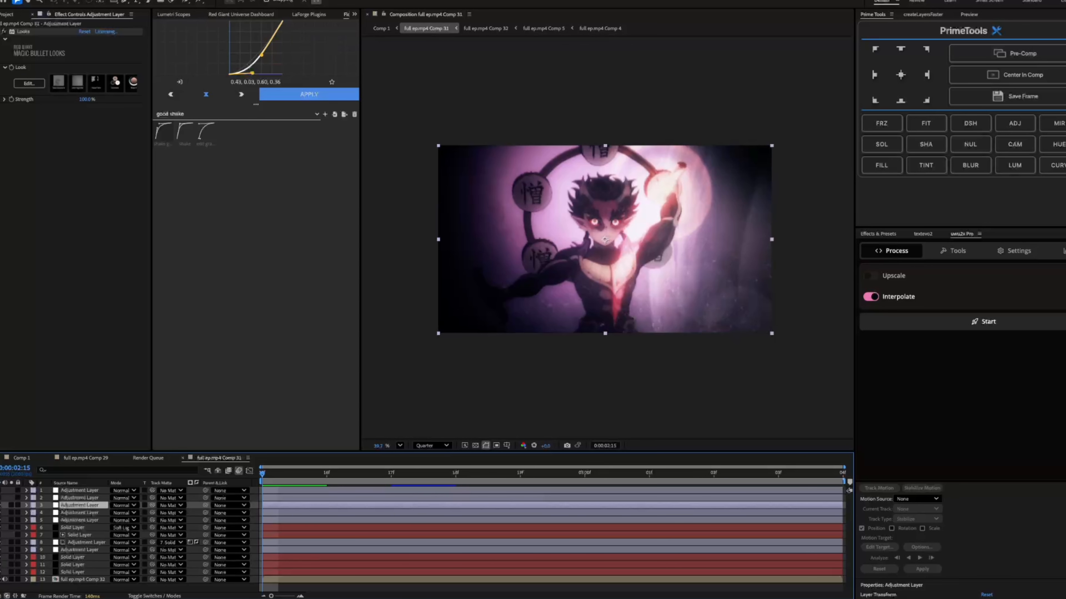
pyautogui.click(29, 84)
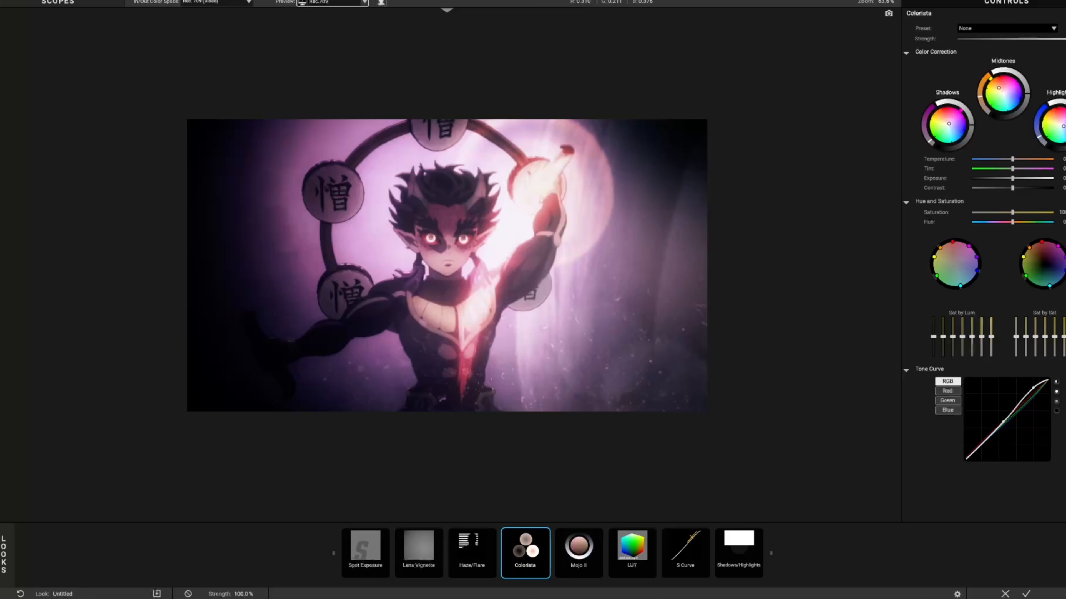
# Examine the Spot Exposure tool's circle around the frame and compare the image at different strengths
pyautogui.click(365, 553)
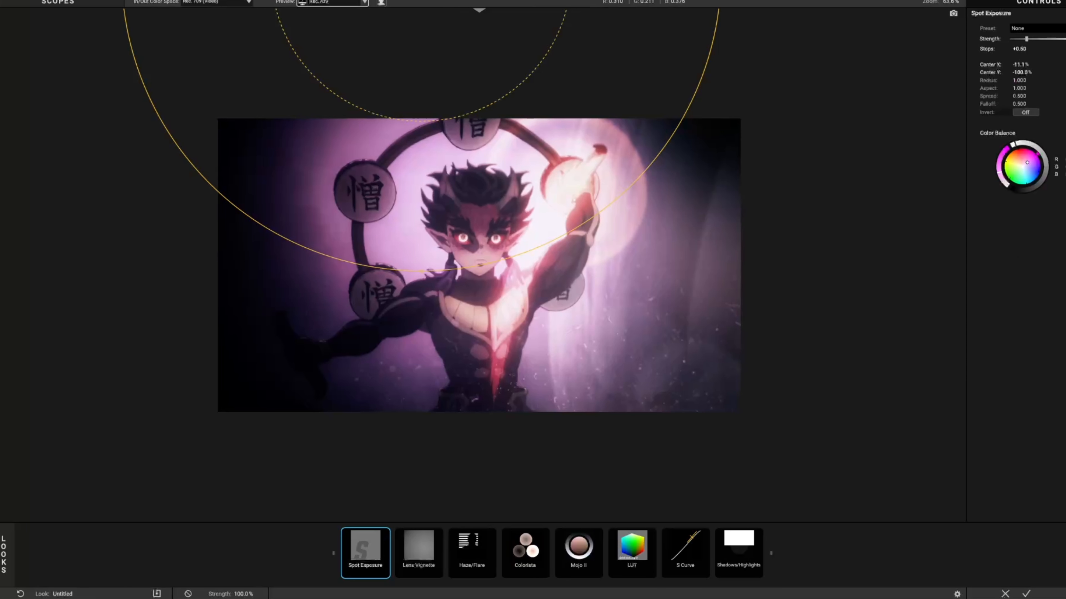
pyautogui.scroll(9, 574, 201)
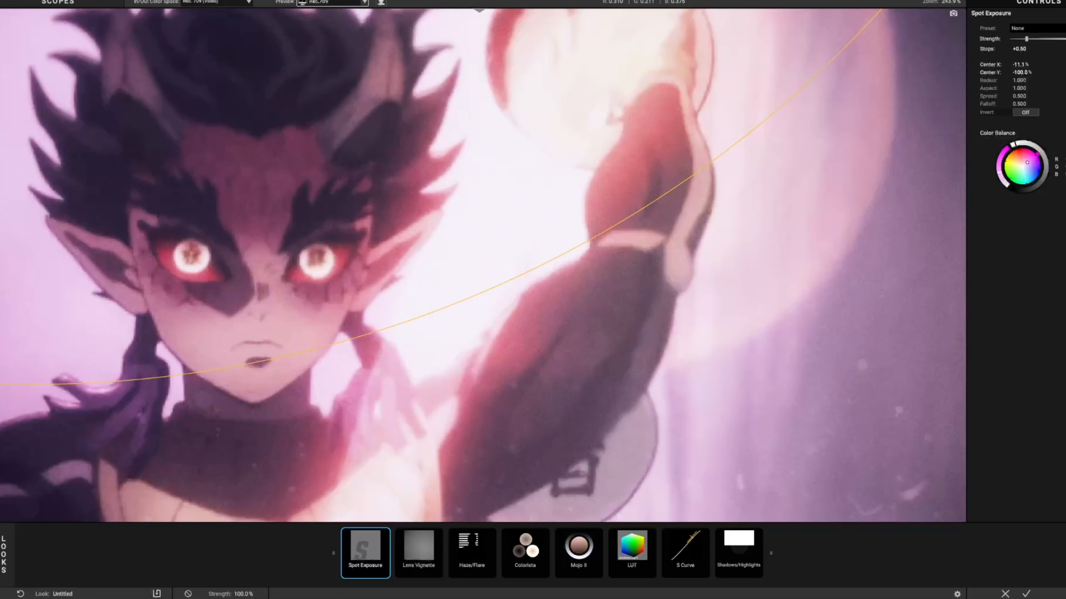
pyautogui.scroll(-10, 574, 200)
pyautogui.scroll(-5, 479, 265)
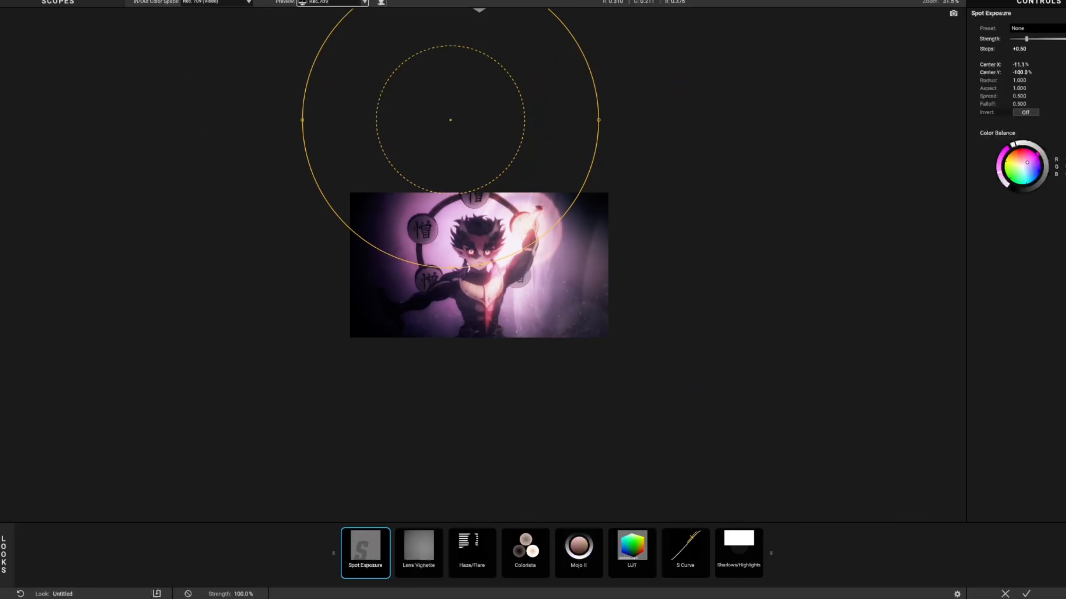
pyautogui.moveTo(450, 119)
pyautogui.mouseDown()
pyautogui.moveTo(488, 238)
pyautogui.moveTo(487, 119)
pyautogui.moveTo(440, 120)
pyautogui.moveTo(467, 219)
pyautogui.moveTo(465, 133)
pyautogui.moveTo(450, 119)
pyautogui.mouseUp()
pyautogui.moveTo(1065, 39); pyautogui.dragTo(1026, 39)
# Try different center positions for the Lens Vignette and undo the changes
pyautogui.click(419, 554)
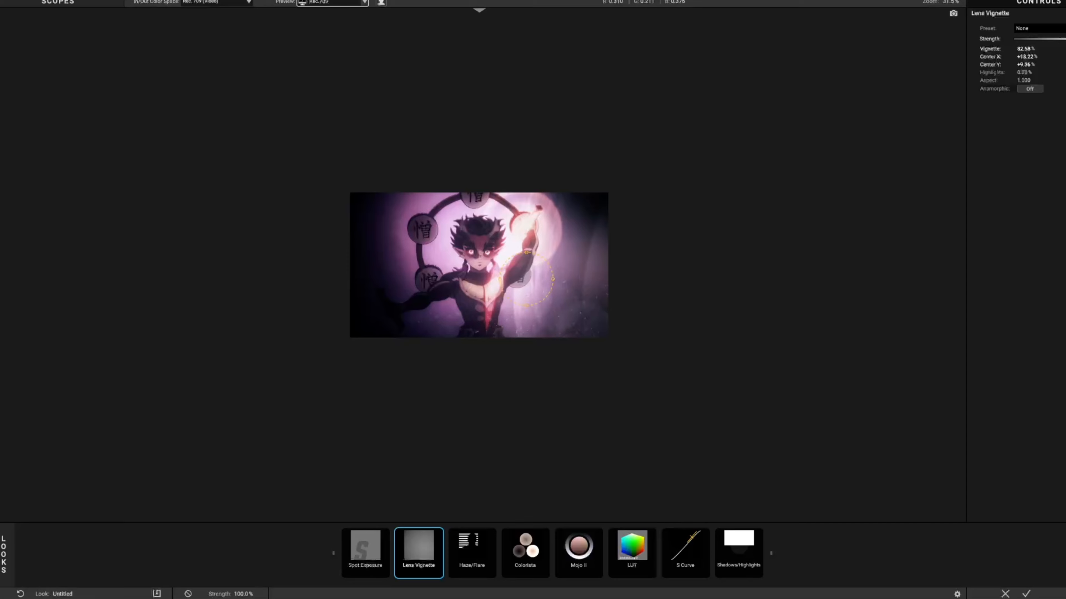
pyautogui.moveTo(479, 265); pyautogui.dragTo(510, 246)
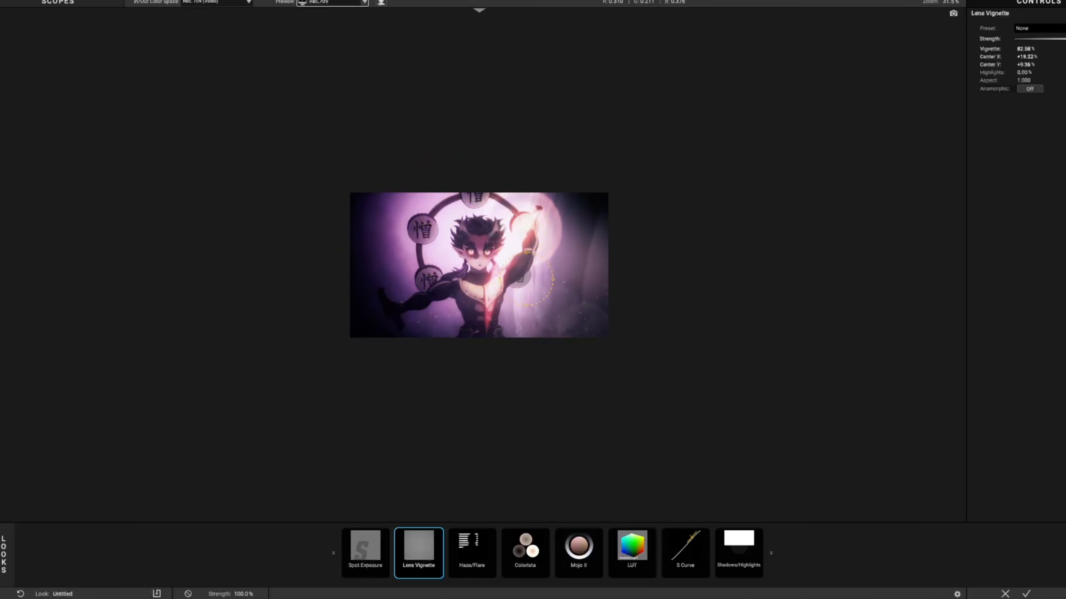
pyautogui.hotkey('ctrl', 'z')
pyautogui.hotkey('ctrl', 'z')
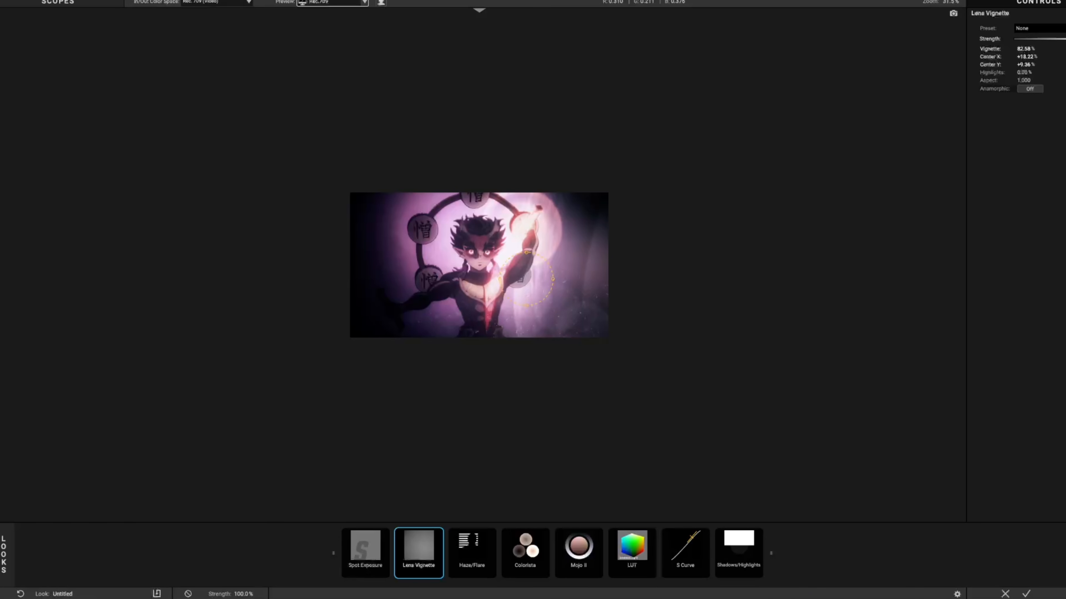
pyautogui.moveTo(527, 277); pyautogui.dragTo(542, 234)
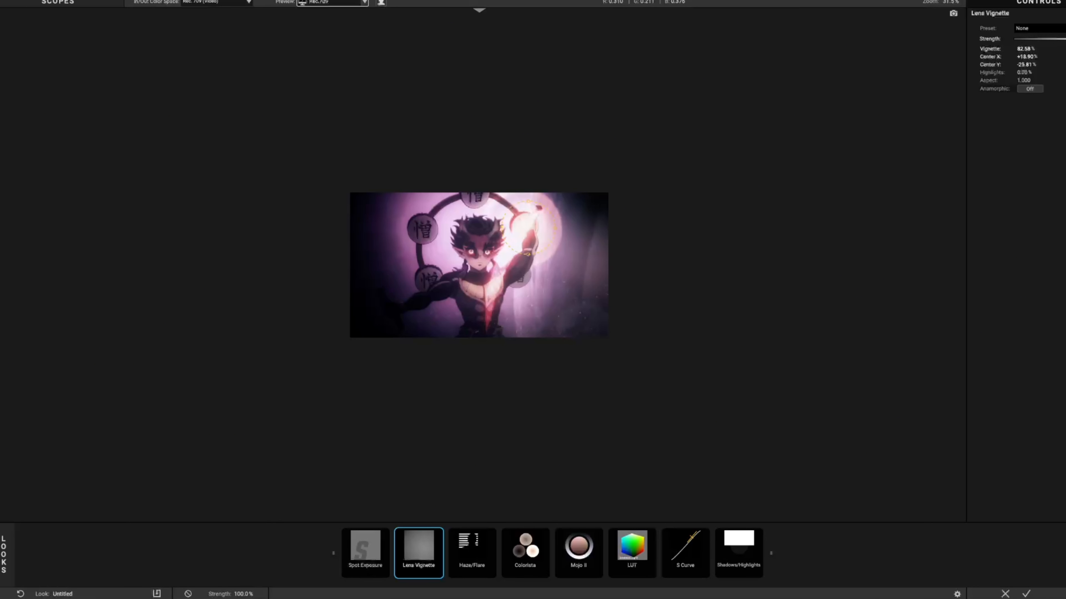
pyautogui.hotkey('ctrl', 'z')
# Try Haze/Flare at full strength, undo it, and compare the image with the Colorista tool's strength varied
pyautogui.click(472, 554)
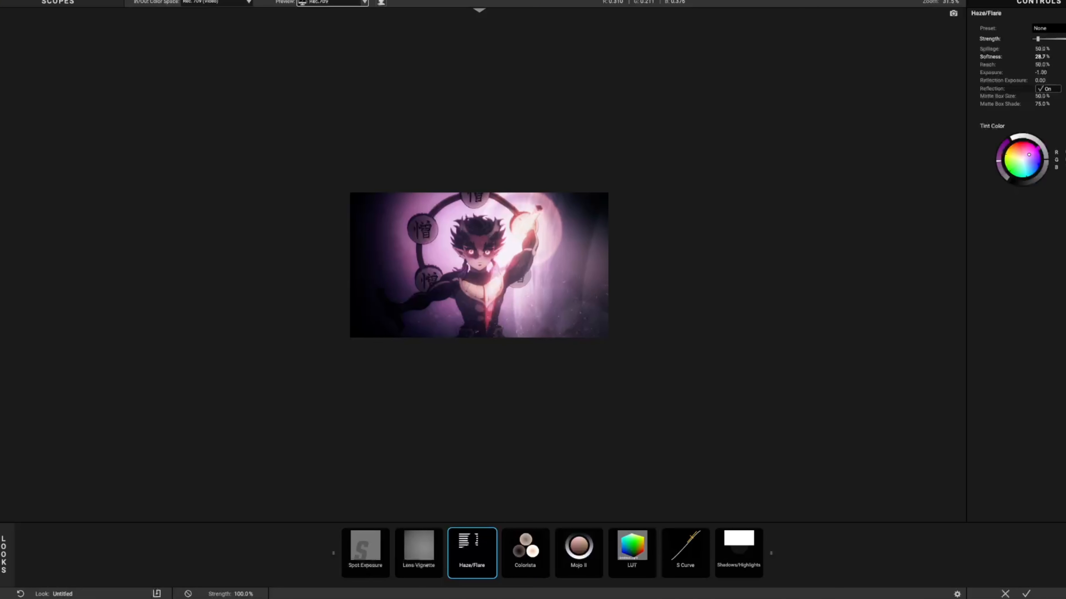
pyautogui.moveTo(1037, 39); pyautogui.dragTo(1065, 38)
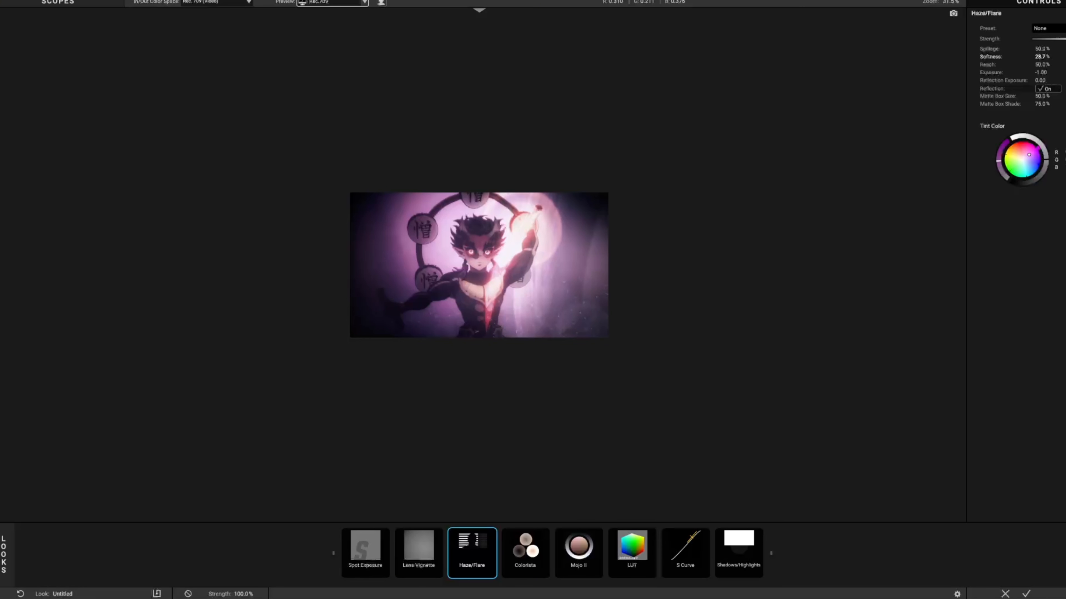
pyautogui.hotkey('ctrl', 'z')
pyautogui.click(526, 553)
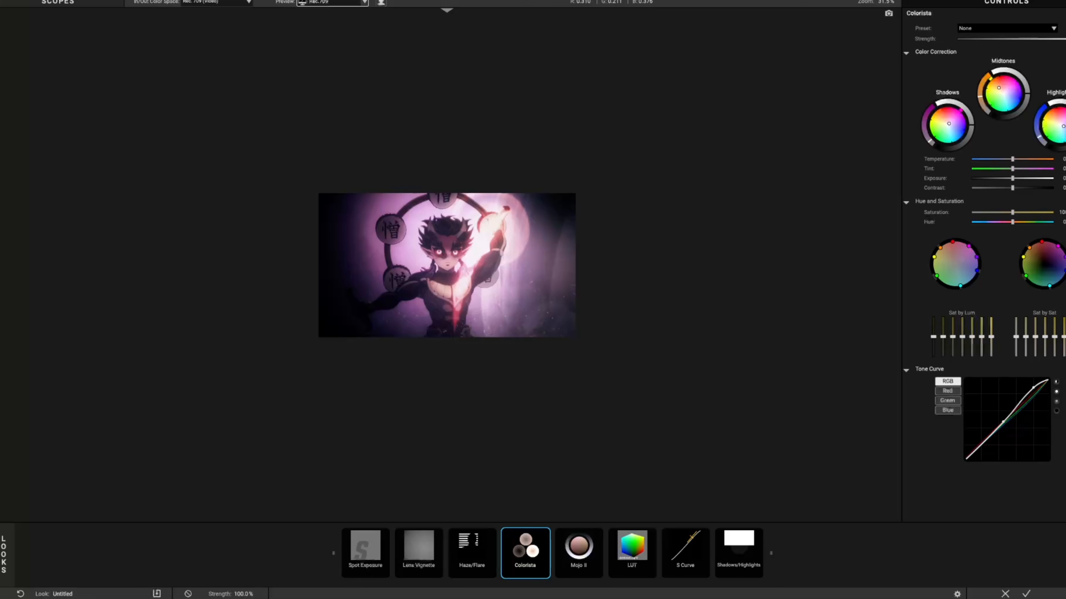
pyautogui.moveTo(1065, 39)
pyautogui.mouseDown()
pyautogui.moveTo(958, 38)
pyautogui.moveTo(1065, 39)
pyautogui.mouseUp()
# Lower the Mojo II tool's strength to compare the colors and restore it to full strength
pyautogui.click(579, 553)
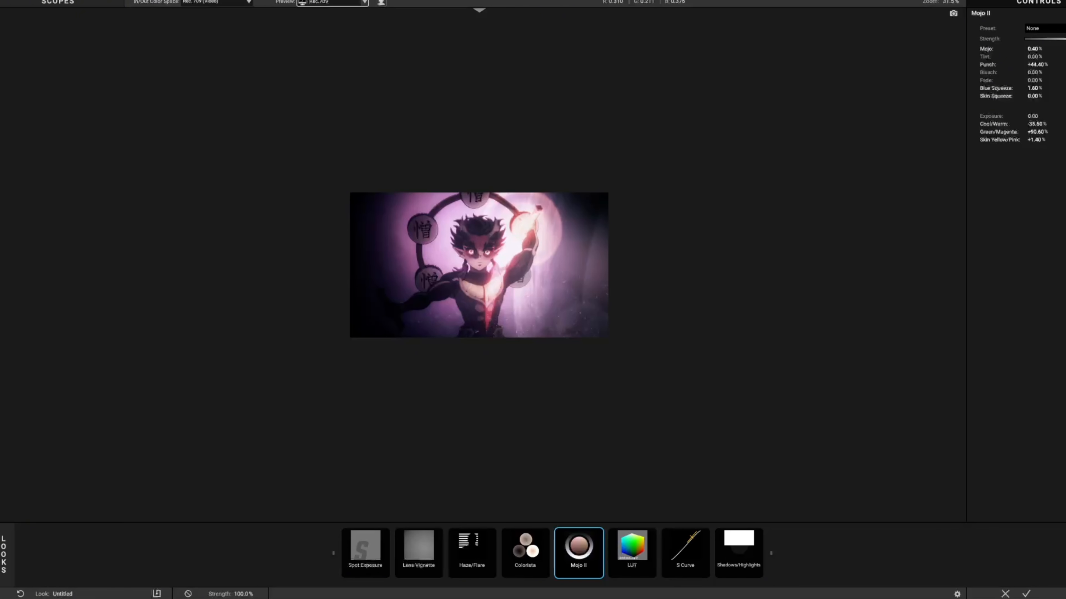
pyautogui.moveTo(1065, 39); pyautogui.dragTo(1025, 39)
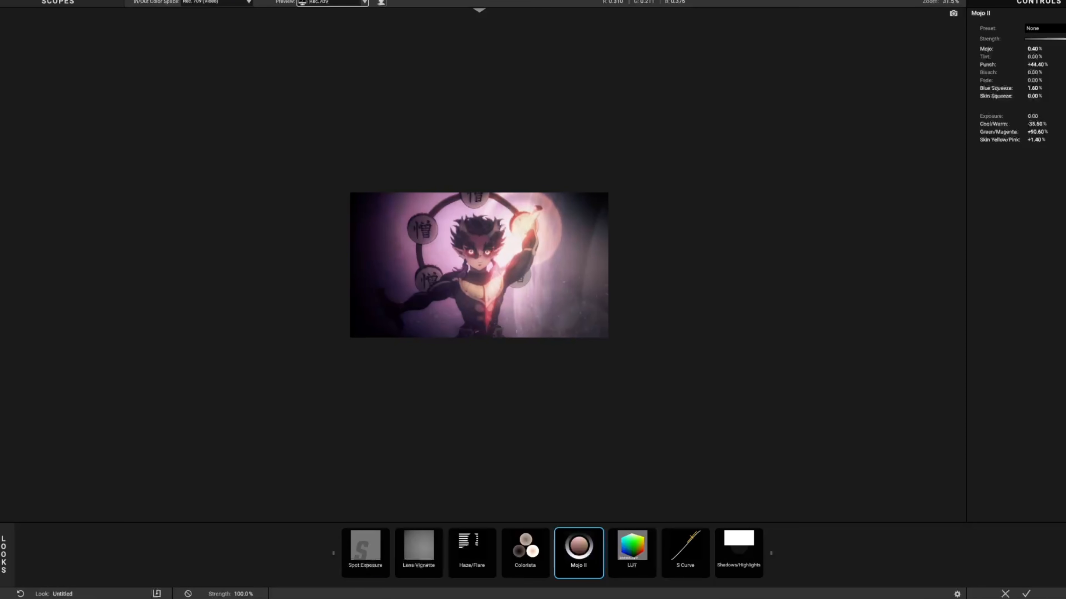
pyautogui.moveTo(1026, 39); pyautogui.dragTo(1065, 39)
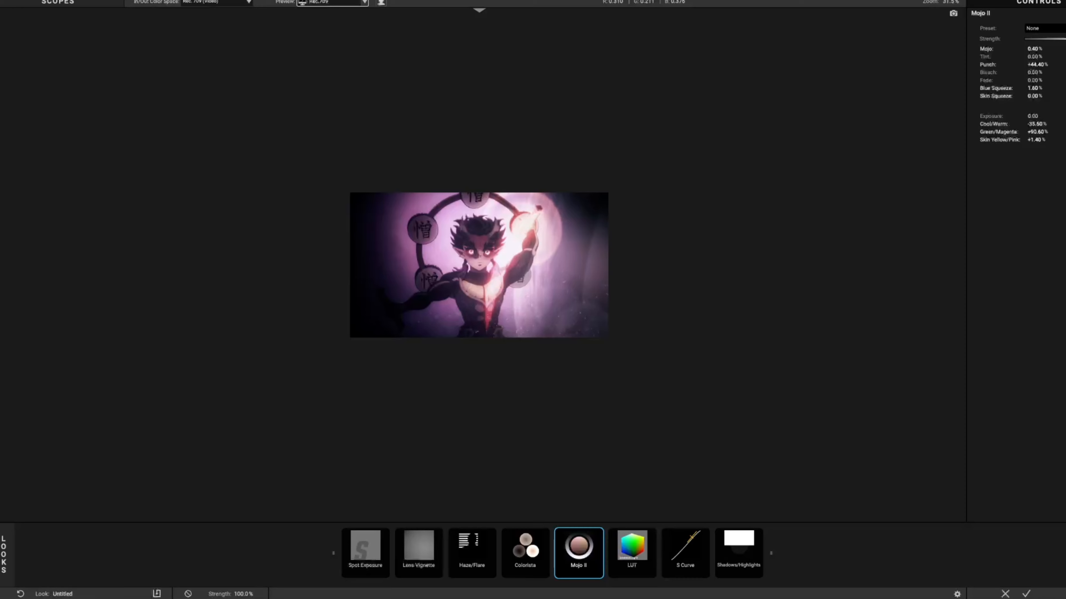
pyautogui.moveTo(1034, 48)
pyautogui.mouseDown()
pyautogui.moveTo(1059, 48)
pyautogui.moveTo(1033, 48)
pyautogui.mouseUp()
# Compare the effects of the LUT, S Curve and Shadows/Highlights tools by varying the strength of each
pyautogui.click(632, 553)
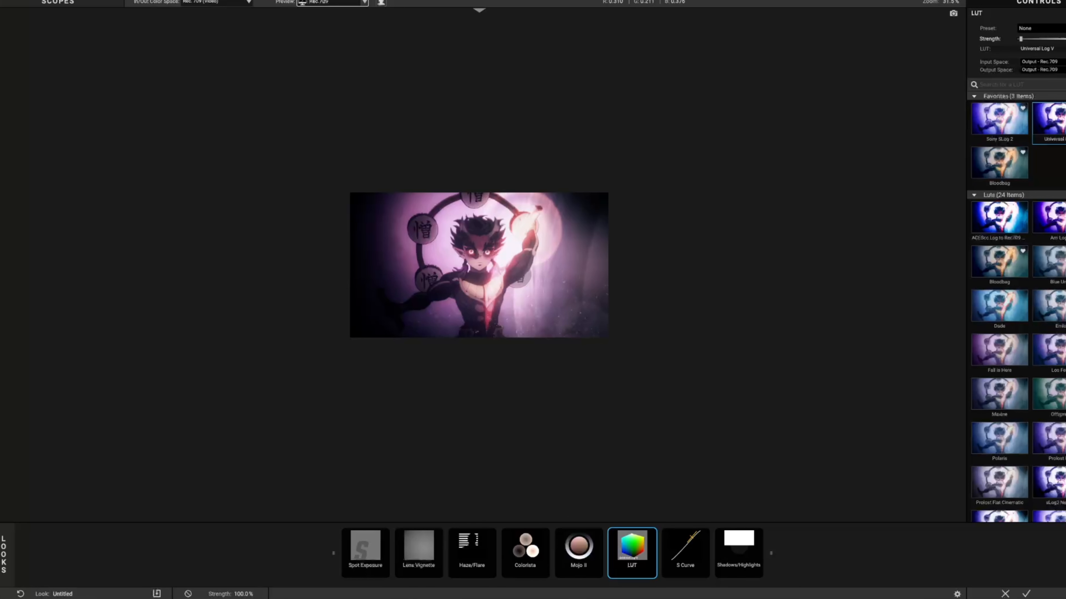
pyautogui.moveTo(1021, 39)
pyautogui.mouseDown()
pyautogui.moveTo(1065, 39)
pyautogui.moveTo(1024, 38)
pyautogui.mouseUp()
pyautogui.click(686, 553)
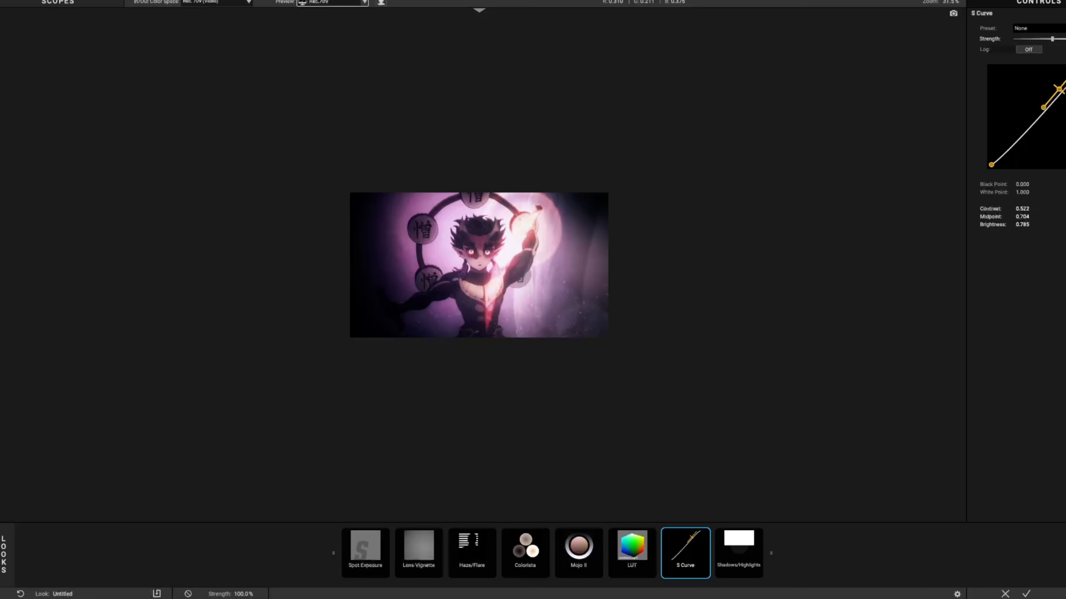
pyautogui.moveTo(1038, 39); pyautogui.dragTo(1053, 38)
pyautogui.click(739, 554)
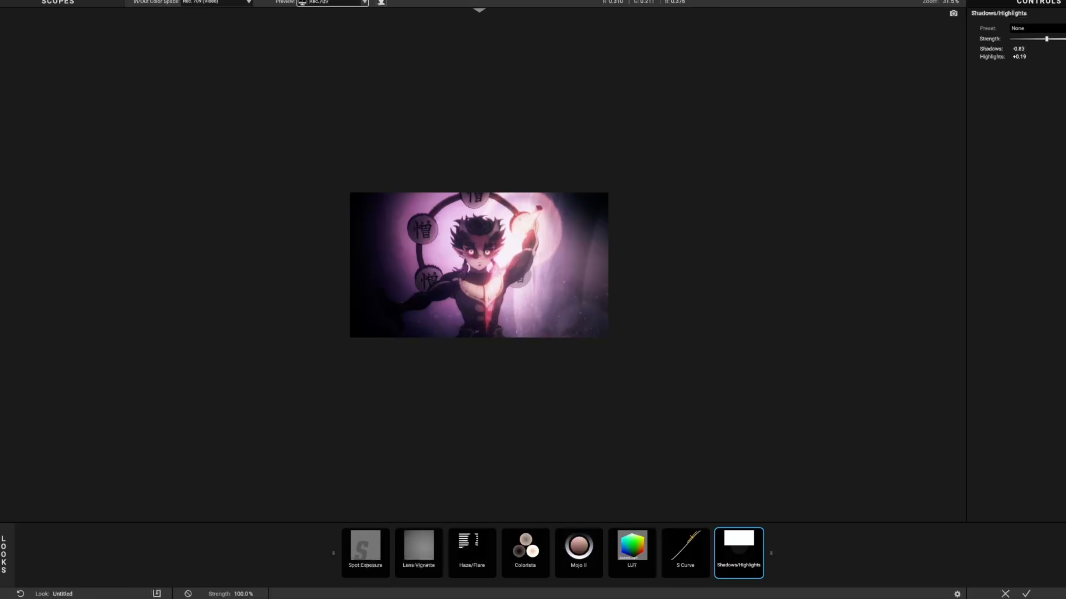
pyautogui.moveTo(1046, 39)
pyautogui.mouseDown()
pyautogui.moveTo(1065, 39)
pyautogui.moveTo(1011, 39)
pyautogui.moveTo(1064, 38)
pyautogui.mouseUp()
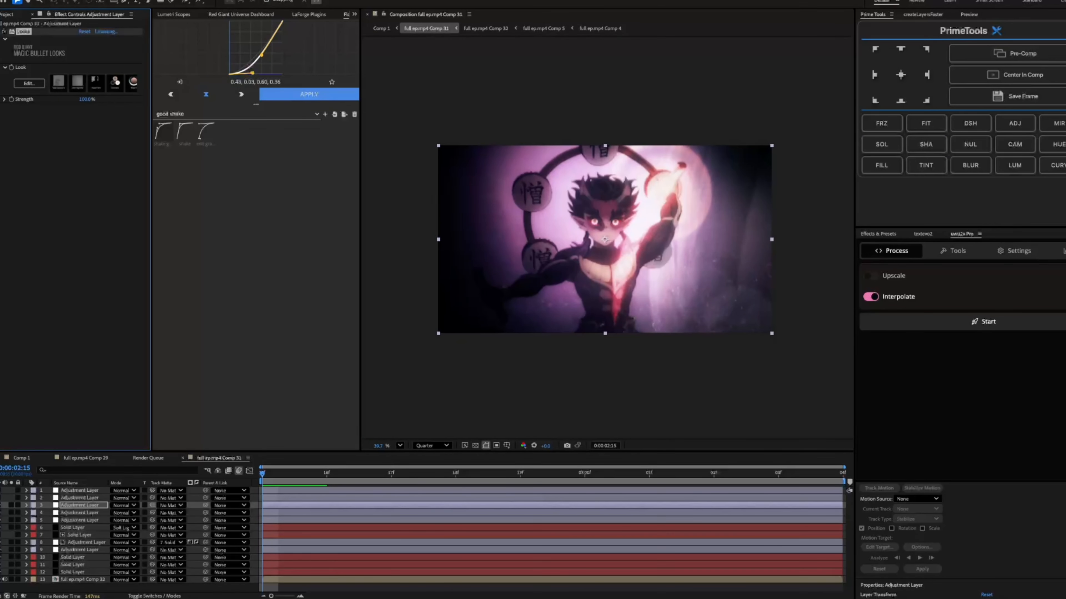
# Turn on layer 2's Vibrance adjustment layer and compare the image with and without it
pyautogui.click(80, 498)
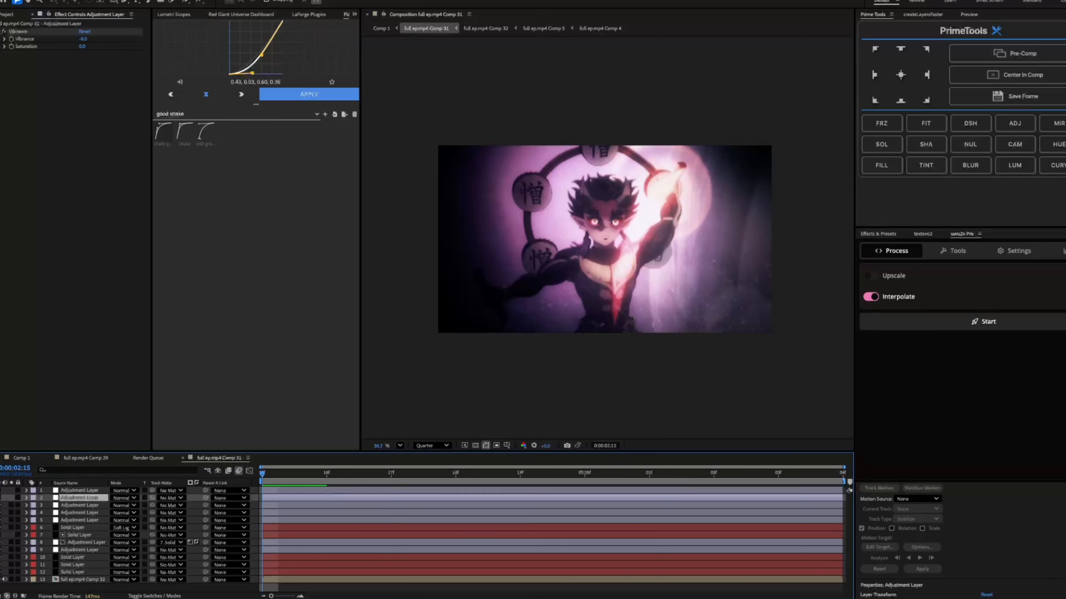
pyautogui.click(79, 491)
pyautogui.click(79, 498)
pyautogui.click(79, 505)
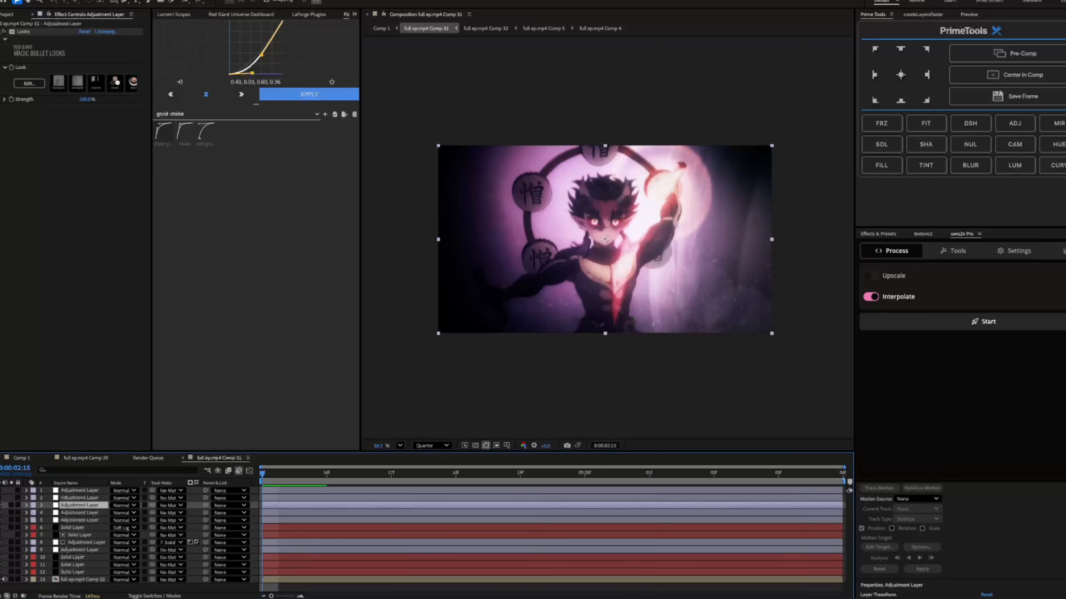
pyautogui.click(80, 499)
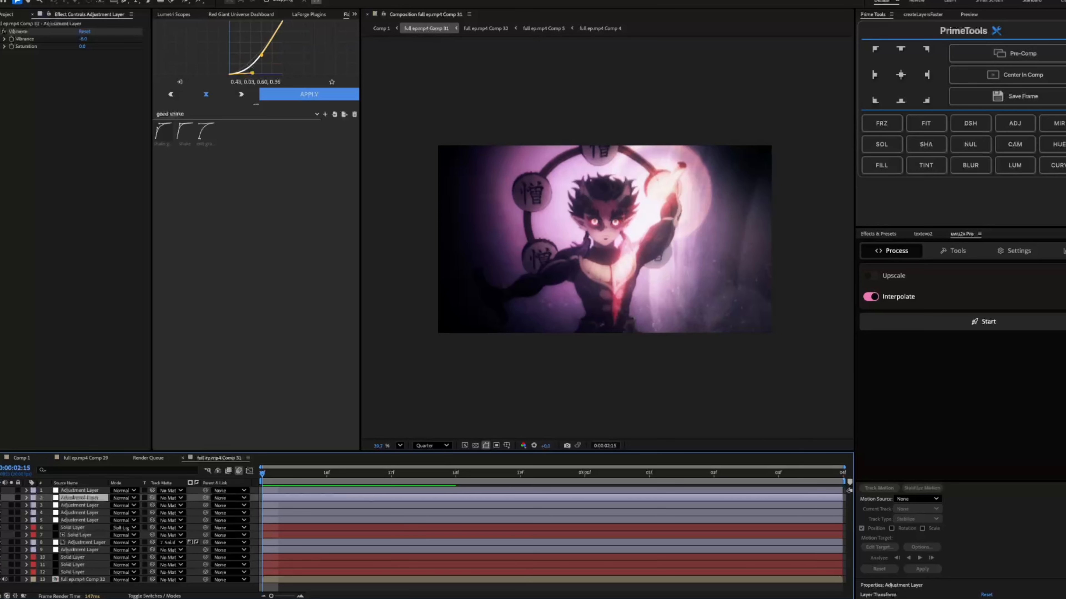
pyautogui.click(18, 32)
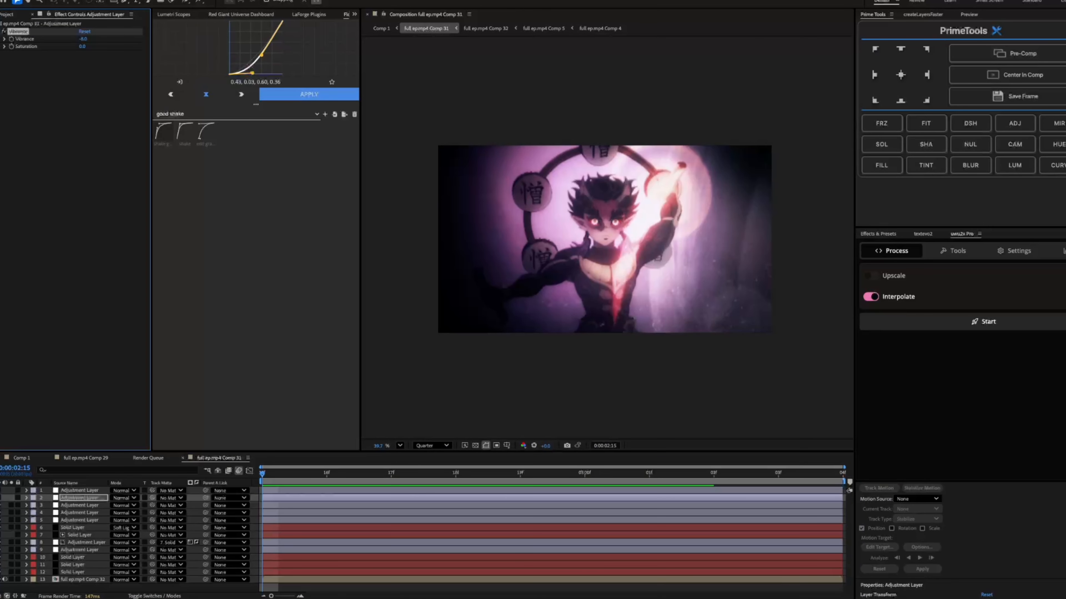
pyautogui.click(1, 498)
pyautogui.click(1, 498)
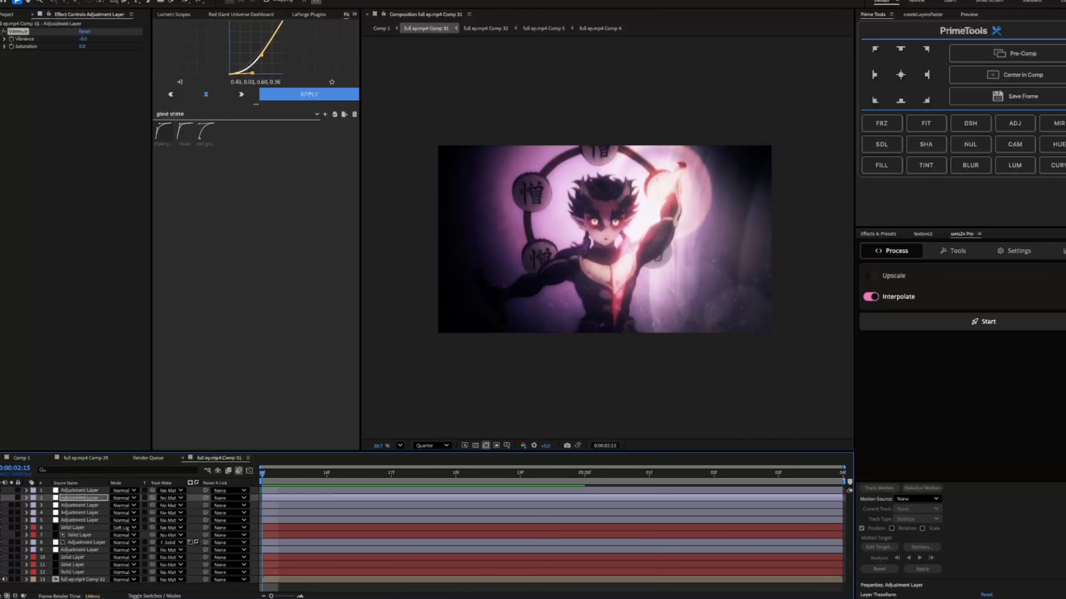
pyautogui.click(1, 499)
# Reveal the Exposure and Gamma Correction keyframes of the layer 1 adjustment layer
pyautogui.click(80, 490)
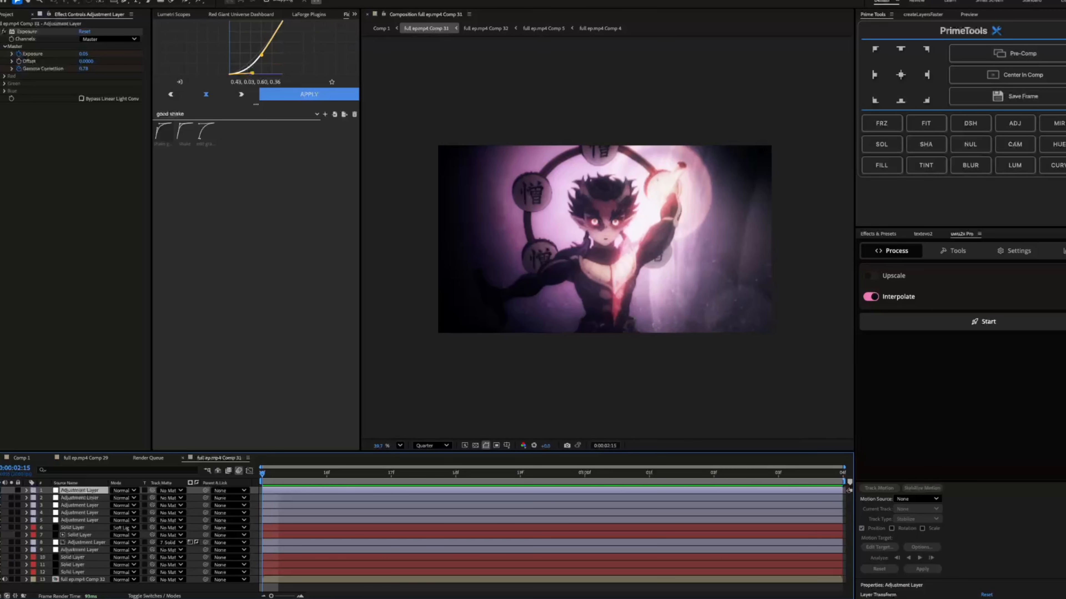
pyautogui.press('u')
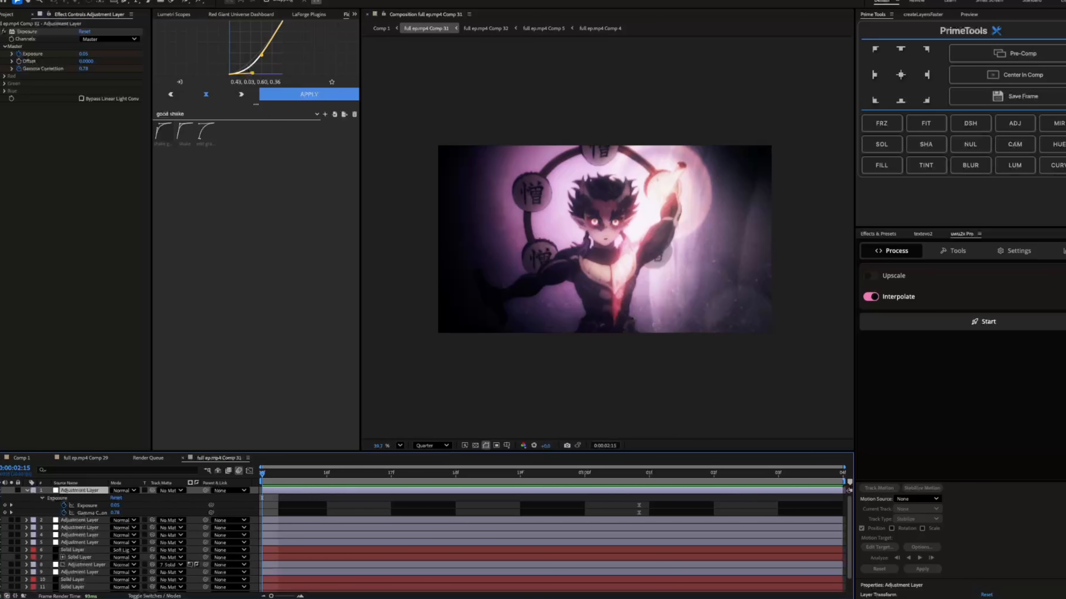
# Turn on layer 1's Exposure adjustment layer and collapse its keyframed properties
pyautogui.click(0, 490)
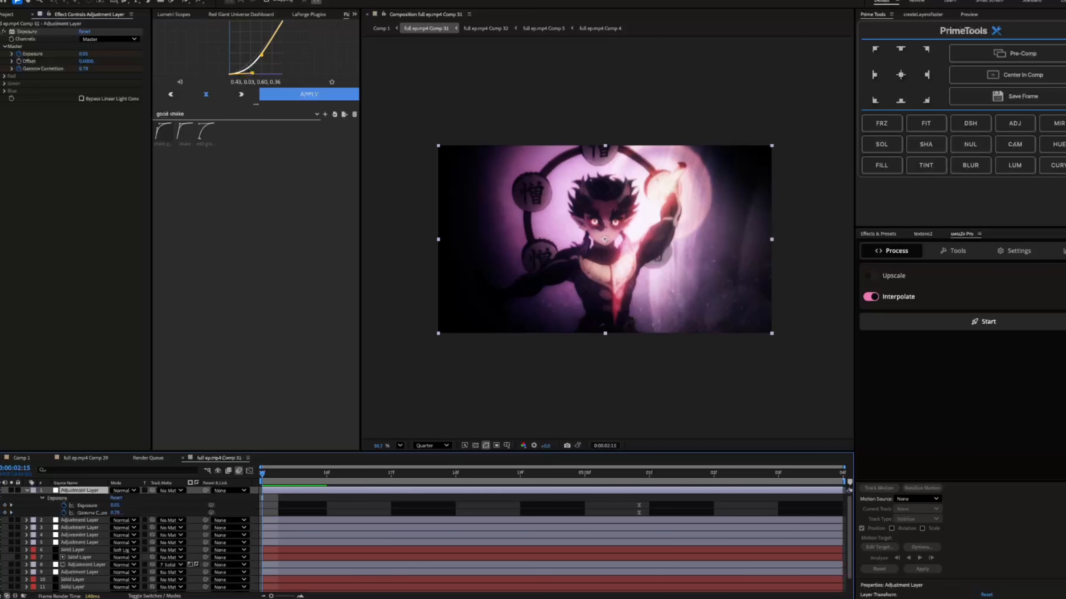
pyautogui.hotkey('ctrl', 'shift', 'a')
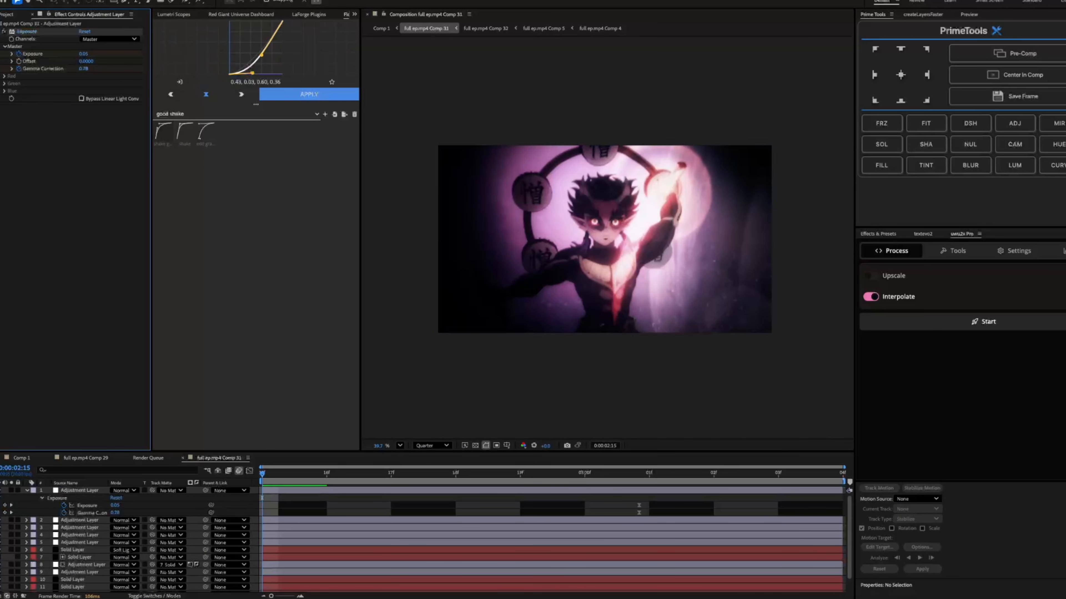
pyautogui.press('u')
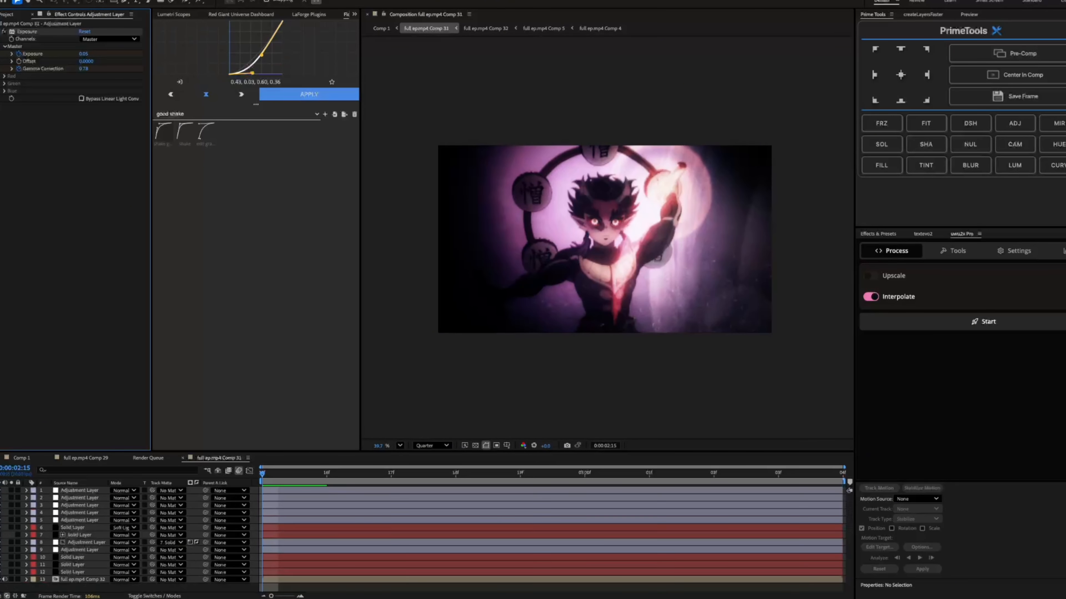
# Show layer 1's Exposure and Gamma Correction keyframes again and preview the composition with the animated exposure
pyautogui.click(80, 490)
pyautogui.press('u')
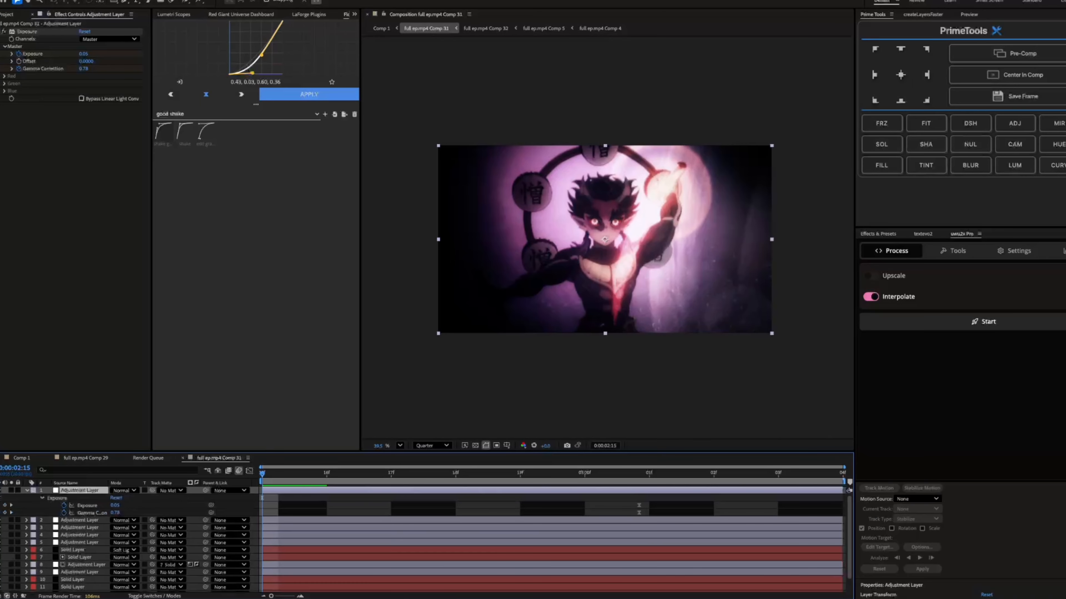
pyautogui.scroll(-3, 594, 221)
pyautogui.scroll(5, 594, 222)
pyautogui.scroll(-5, 588, 206)
pyautogui.scroll(4, 587, 214)
pyautogui.scroll(-4, 594, 221)
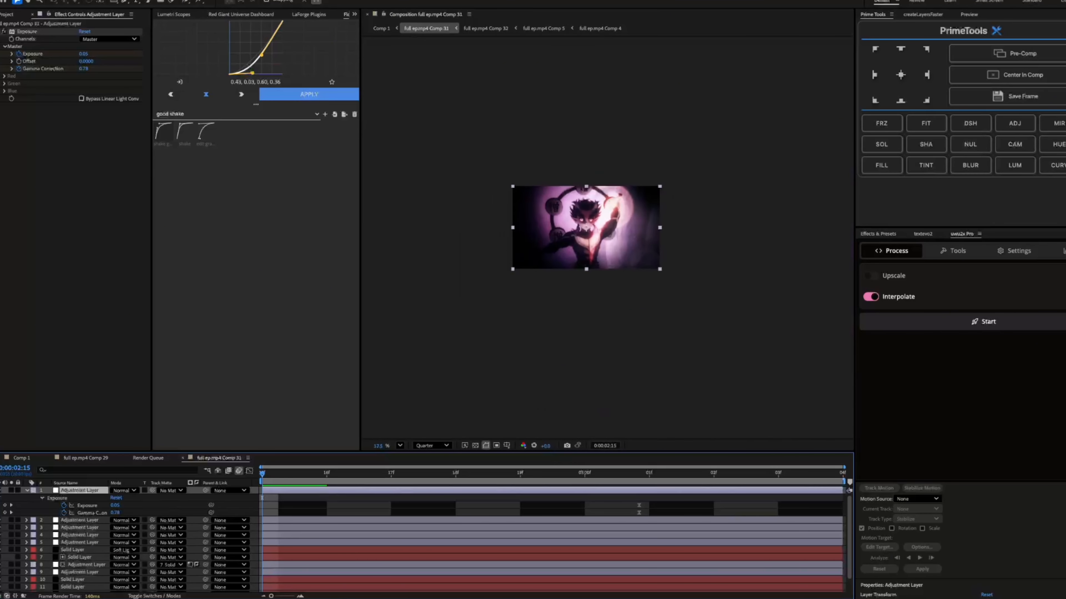
pyautogui.scroll(5, 592, 218)
pyautogui.scroll(-2, 592, 218)
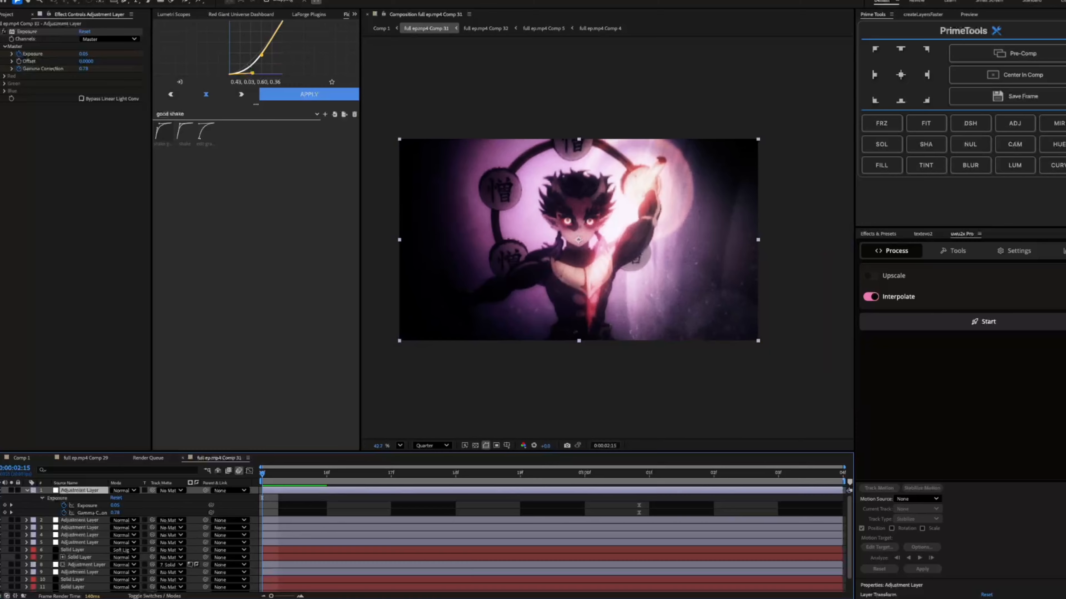
pyautogui.press('space')
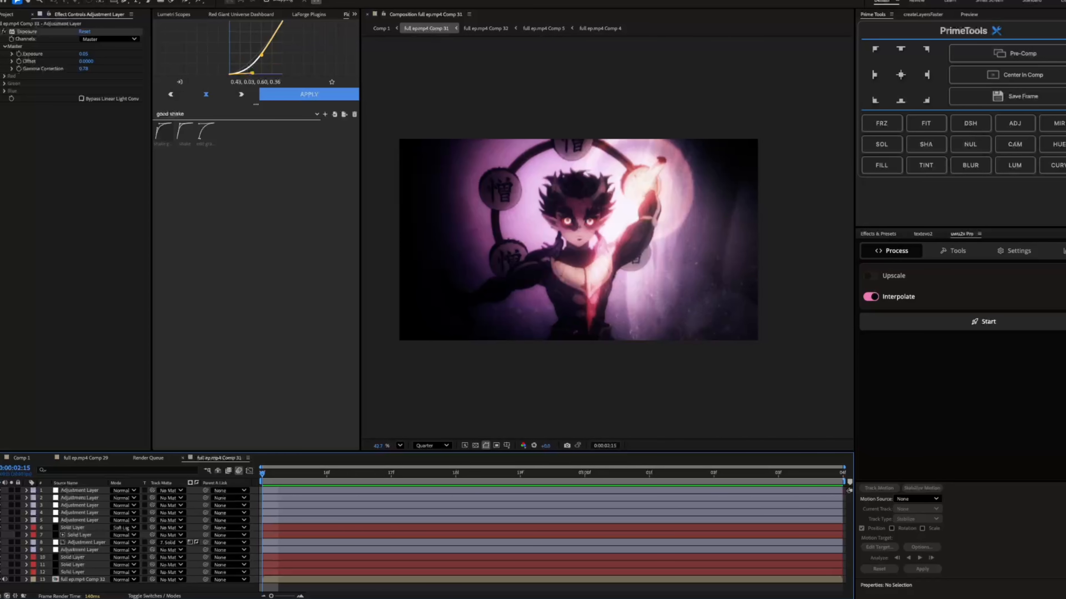
# Select the nested full ep.mp4 Comp 32 layer at the end of the layer stack
pyautogui.click(79, 580)
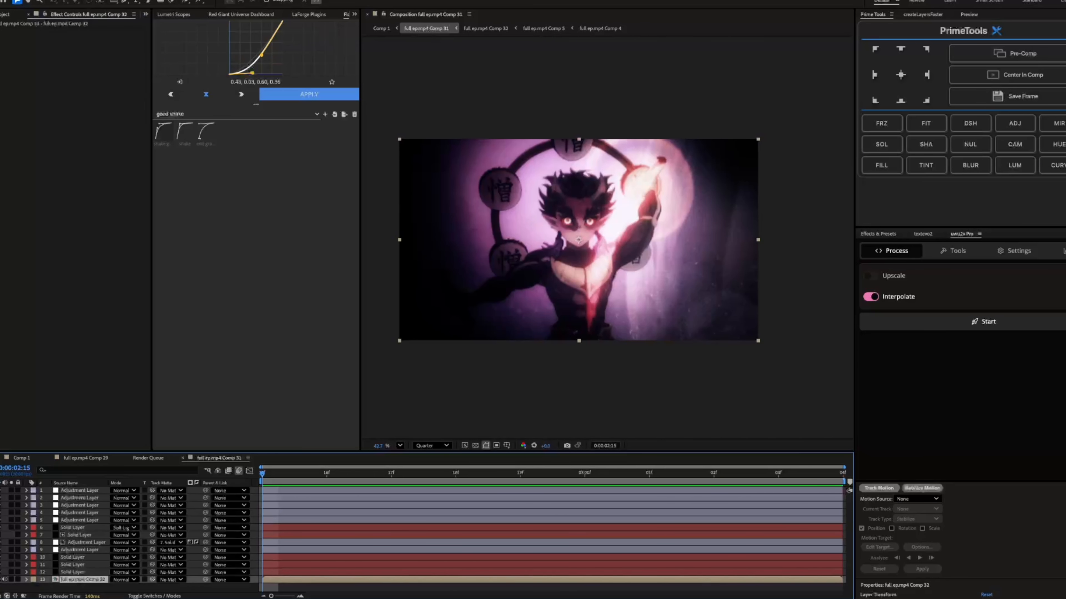